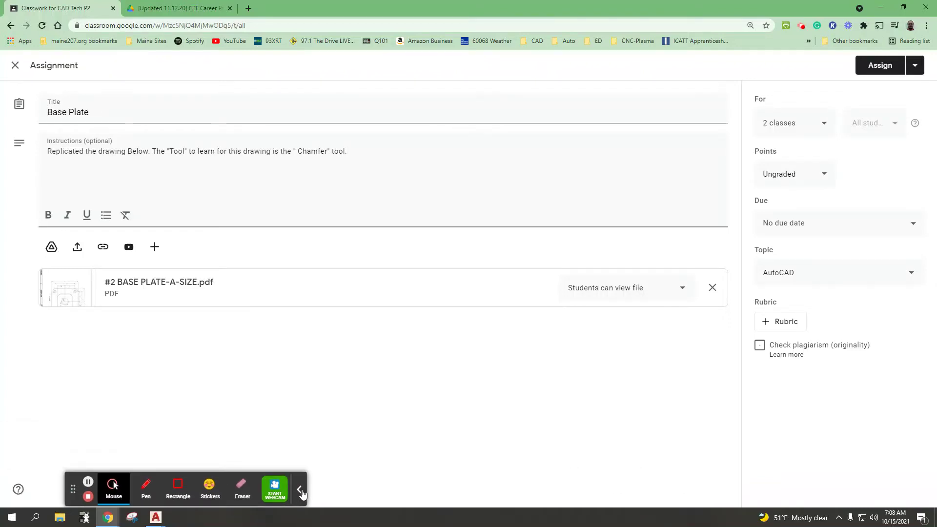
# Open a file browser window and go to the Shared (S:) drive under This PC
pyautogui.click(299, 492)
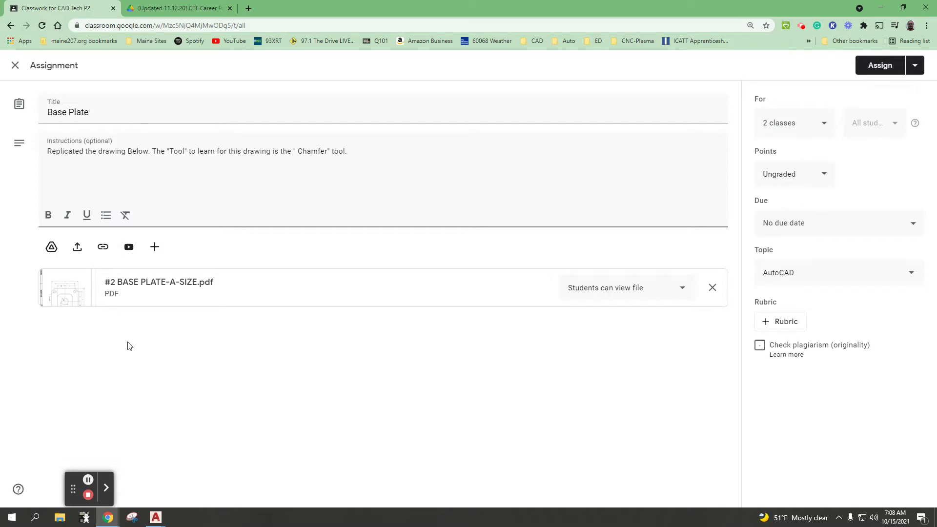
pyautogui.click(13, 518)
pyautogui.moveTo(15, 427)
pyautogui.click(15, 426)
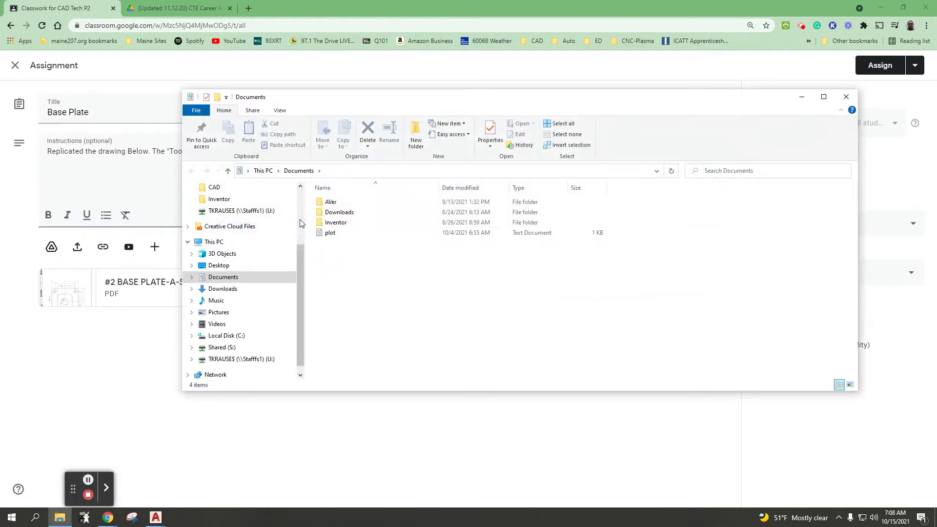
pyautogui.click(303, 232)
pyautogui.scroll(-1, 201, 316)
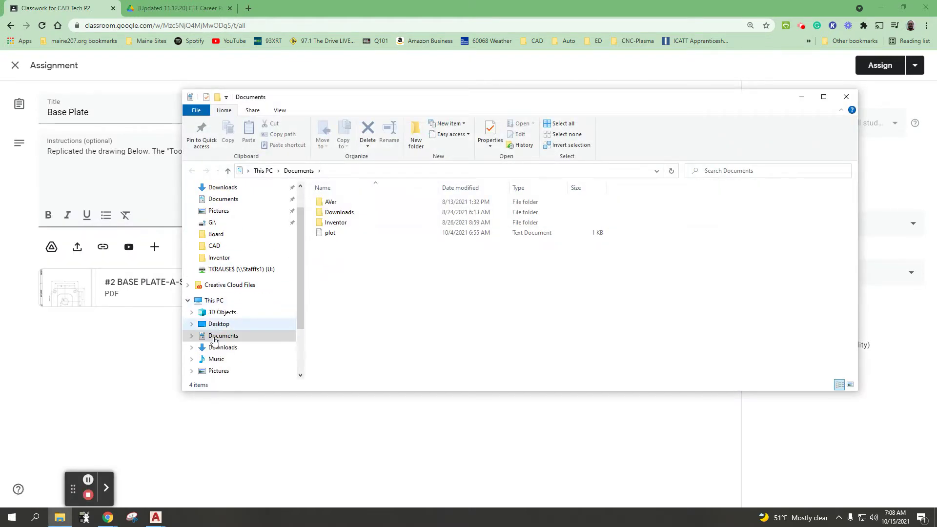
pyautogui.scroll(-1, 205, 293)
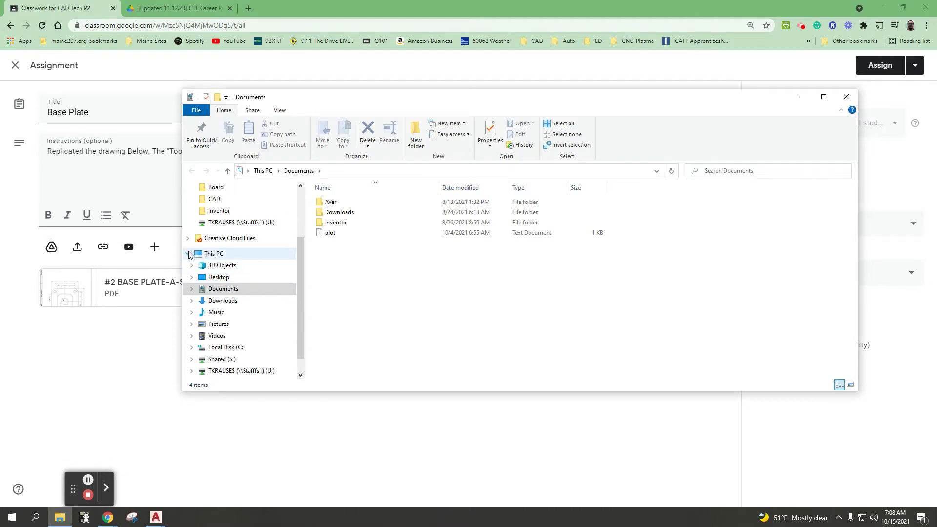
pyautogui.click(187, 253)
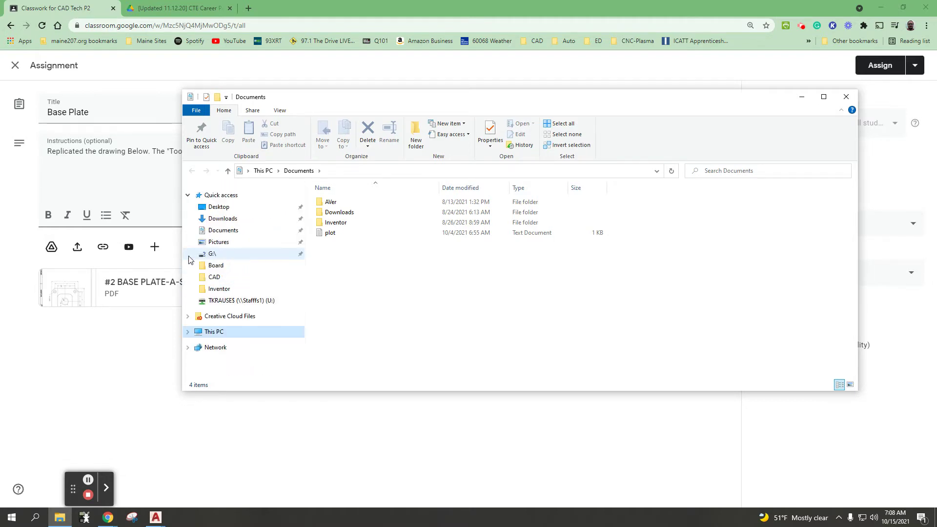
pyautogui.click(189, 333)
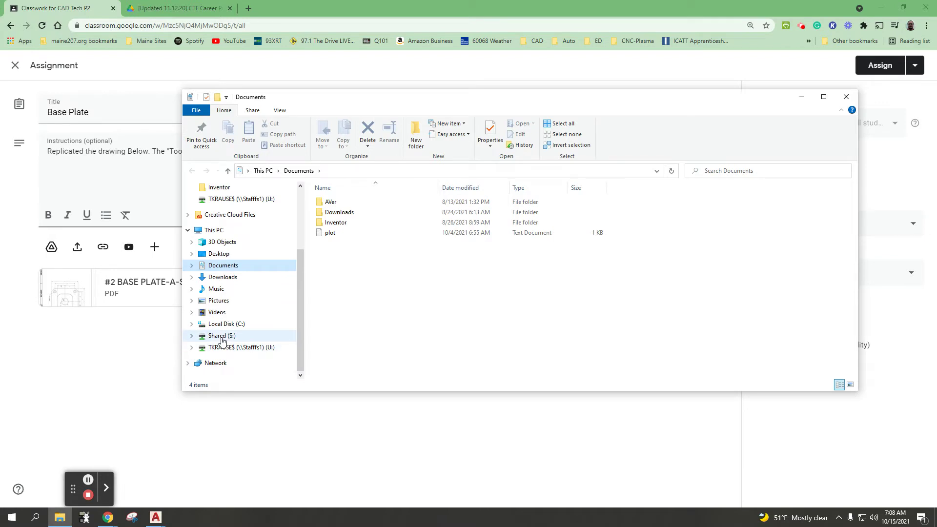
pyautogui.click(222, 337)
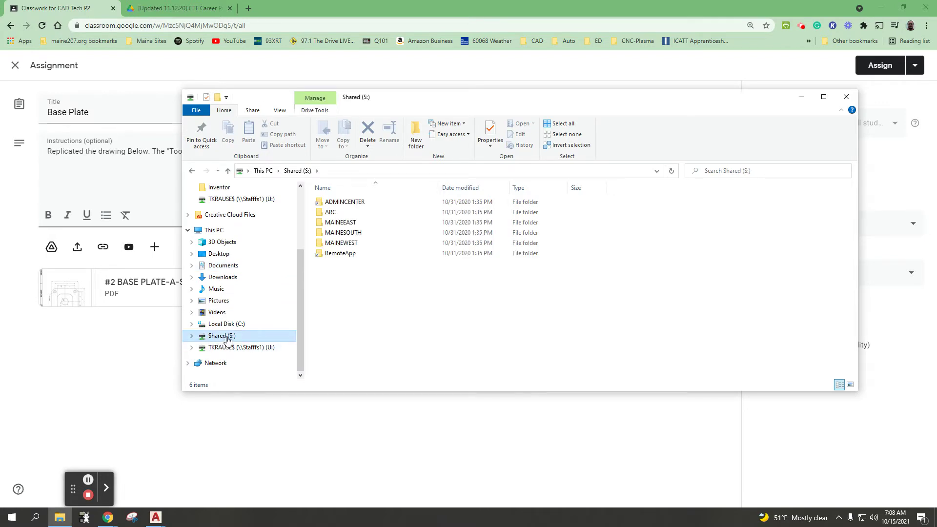
# Browse through MAINESOUTH, STUDENTS, AAT, Applied Technology, CAD Shared, the teacher's folder and CAD I Assignments to the CAD folder
pyautogui.doubleClick(344, 234)
pyautogui.click(348, 236)
pyautogui.doubleClick(347, 234)
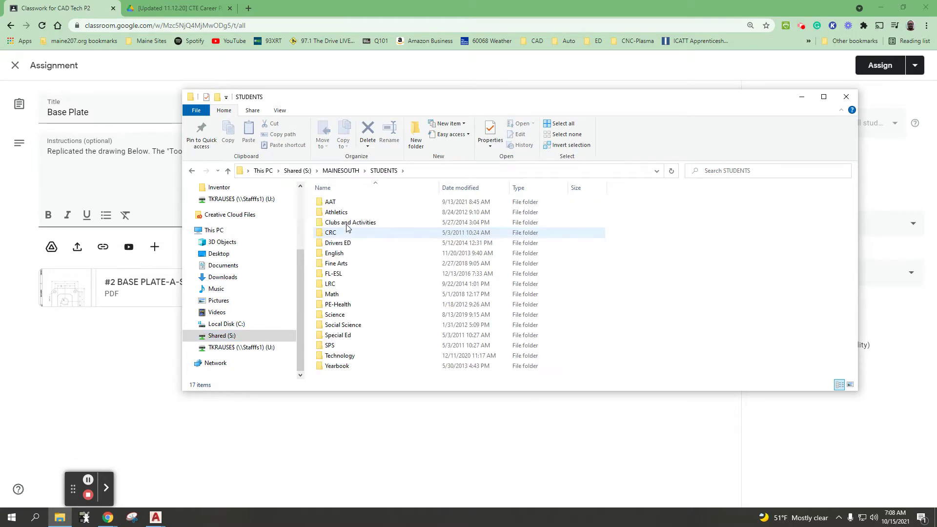
pyautogui.doubleClick(343, 203)
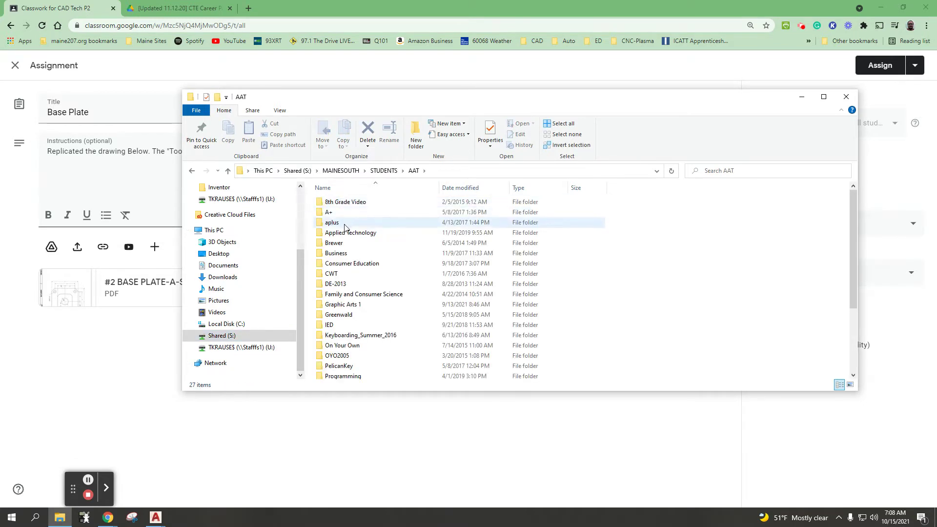
pyautogui.doubleClick(348, 235)
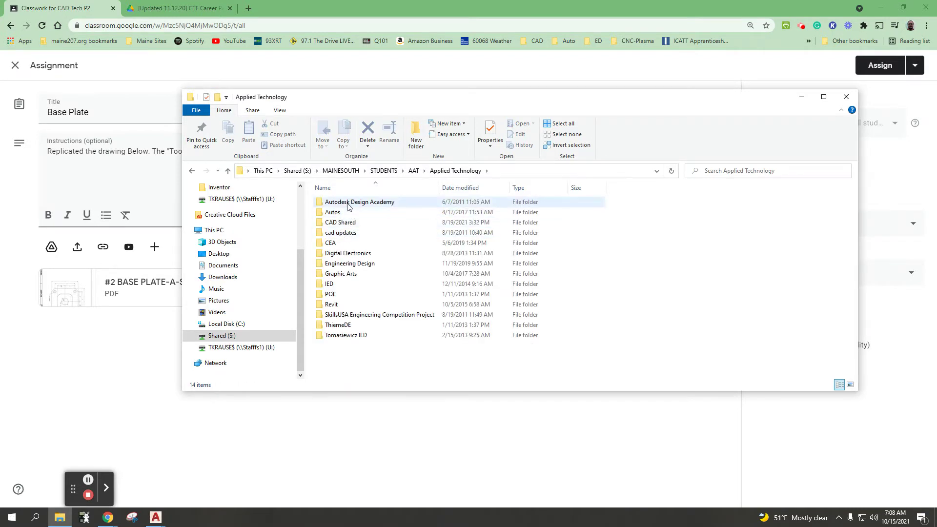
pyautogui.doubleClick(348, 224)
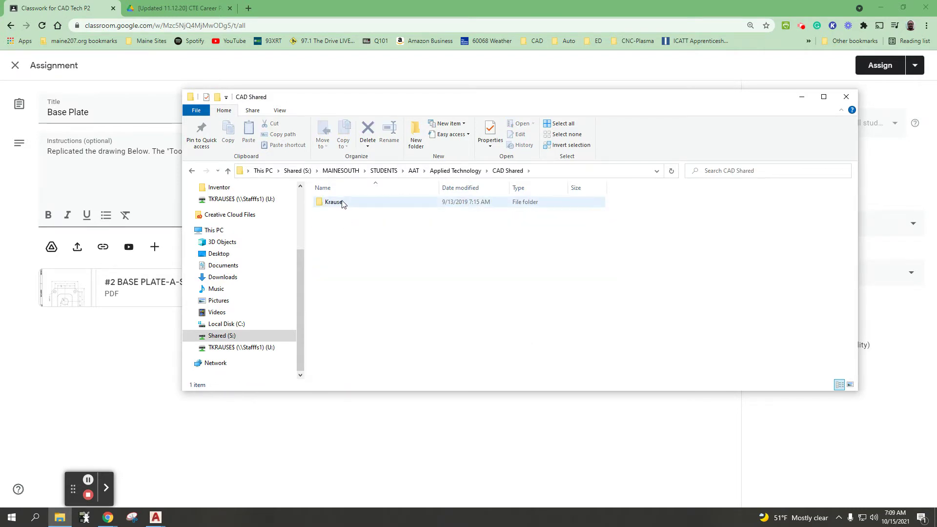
pyautogui.doubleClick(342, 204)
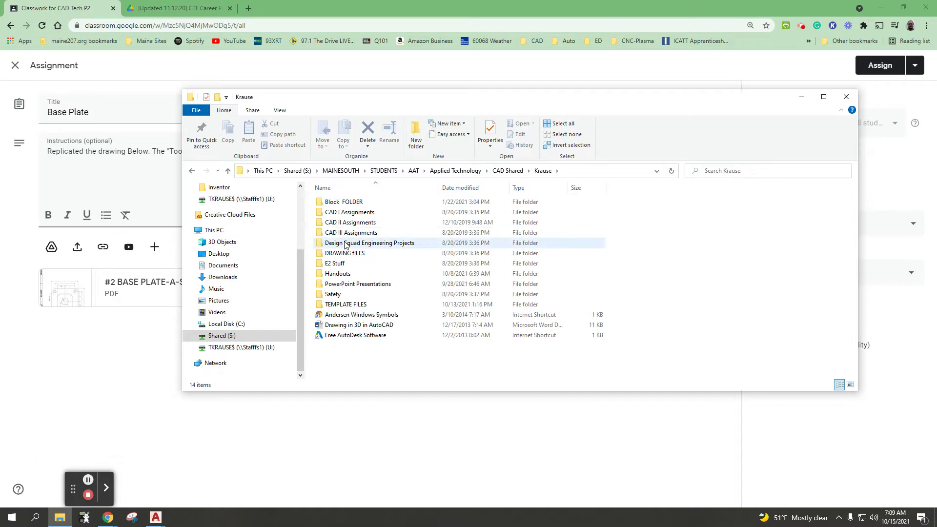
pyautogui.doubleClick(356, 216)
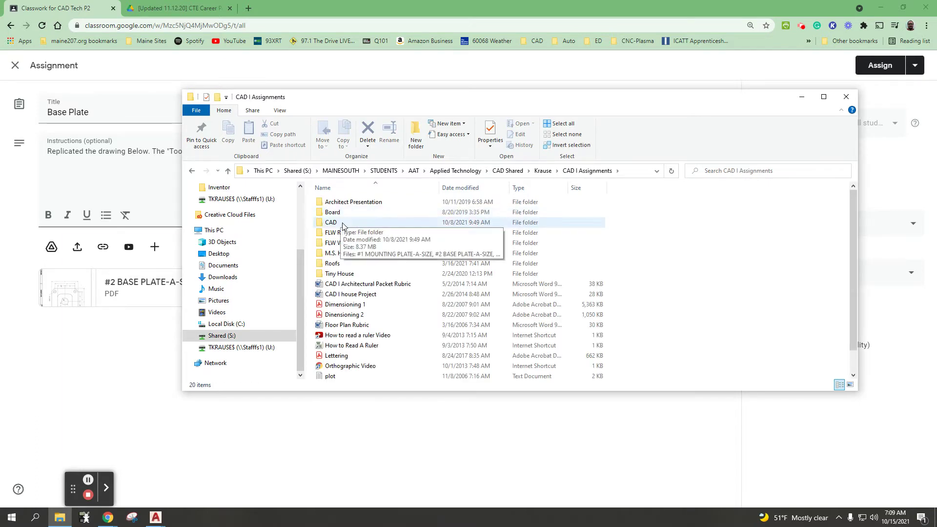
pyautogui.doubleClick(346, 224)
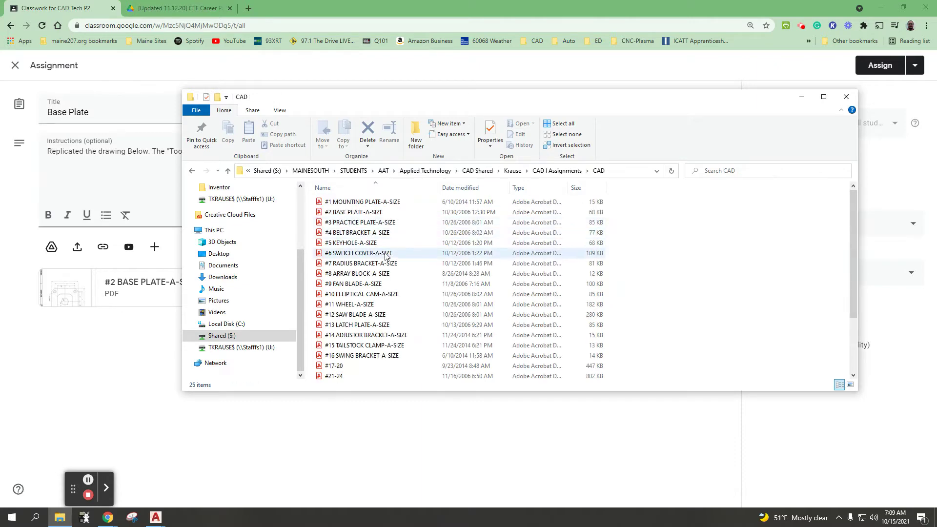
# Open the #2 BASE PLATE-A-SIZE PDF, zoom it out to 100% and rotate the page view counterclockwise
pyautogui.moveTo(370, 100); pyautogui.dragTo(442, 85)
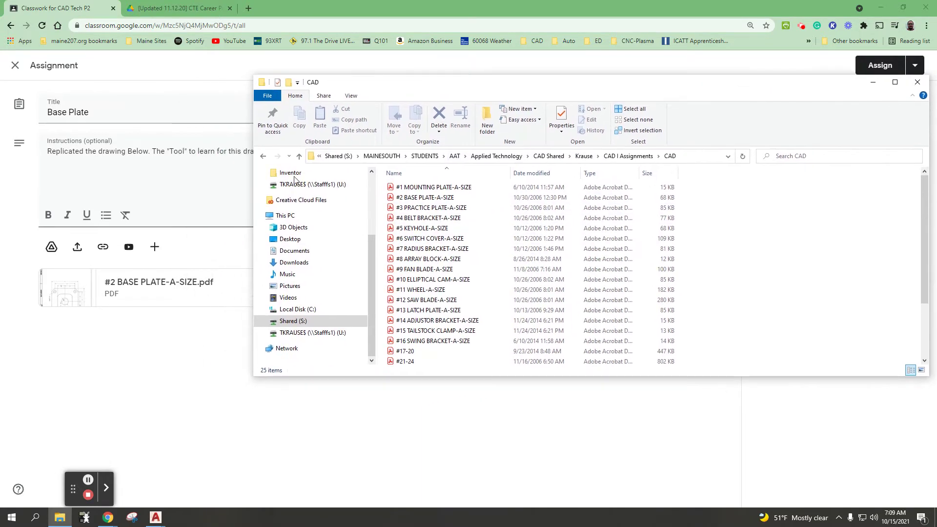
pyautogui.doubleClick(422, 199)
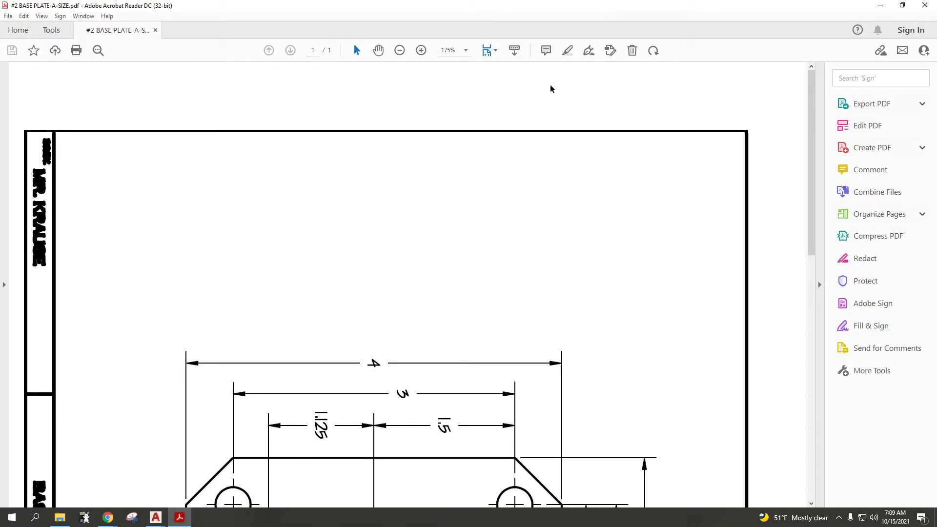
pyautogui.click(401, 50)
pyautogui.click(400, 50)
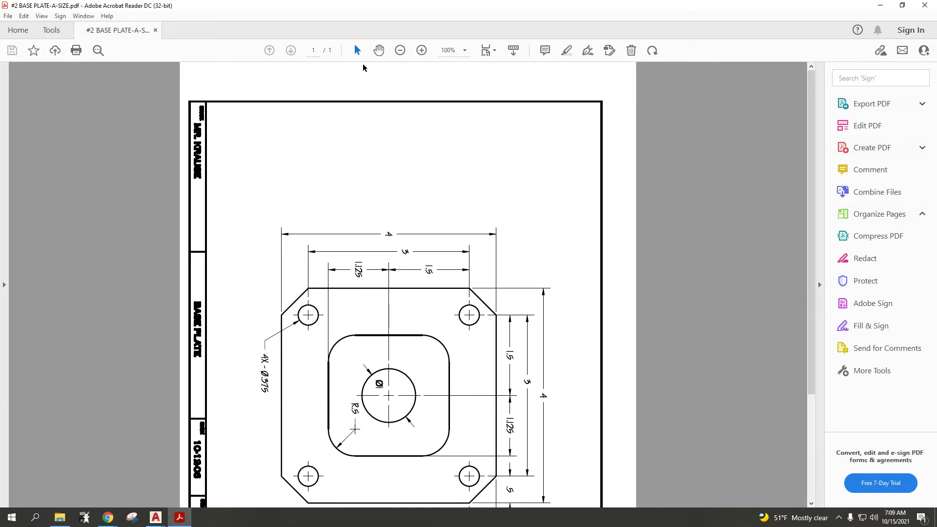
pyautogui.click(41, 16)
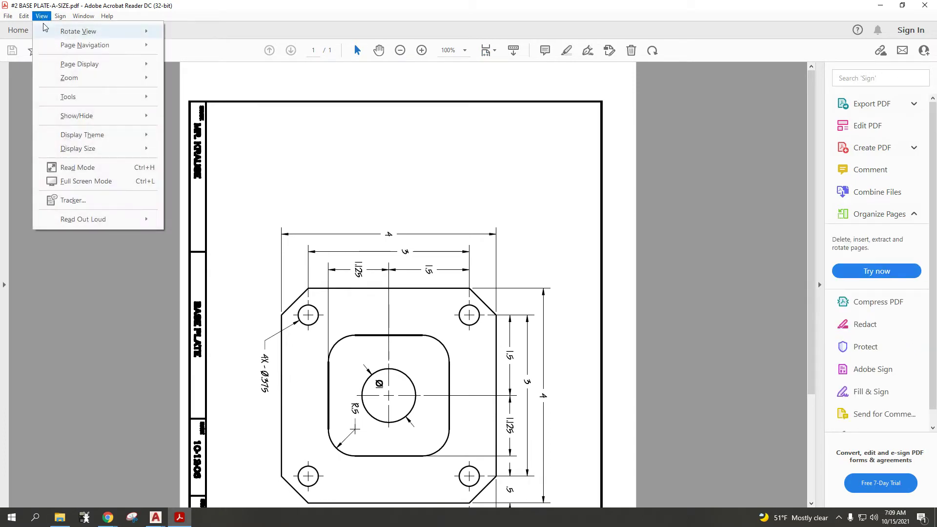
pyautogui.moveTo(78, 32)
pyautogui.click(208, 46)
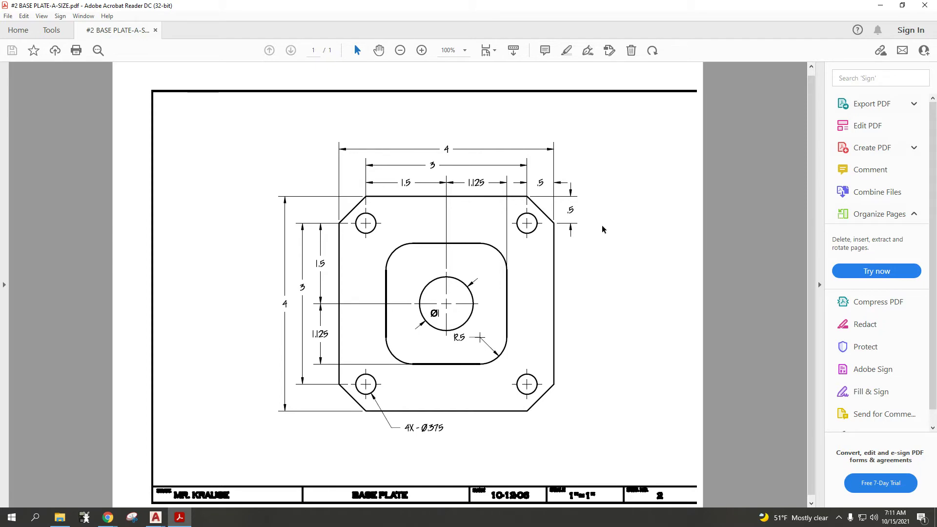
# Switch to the BASE PLATE drawing in AutoCAD and review its A-SIZE layout, returning to model space
pyautogui.click(881, 9)
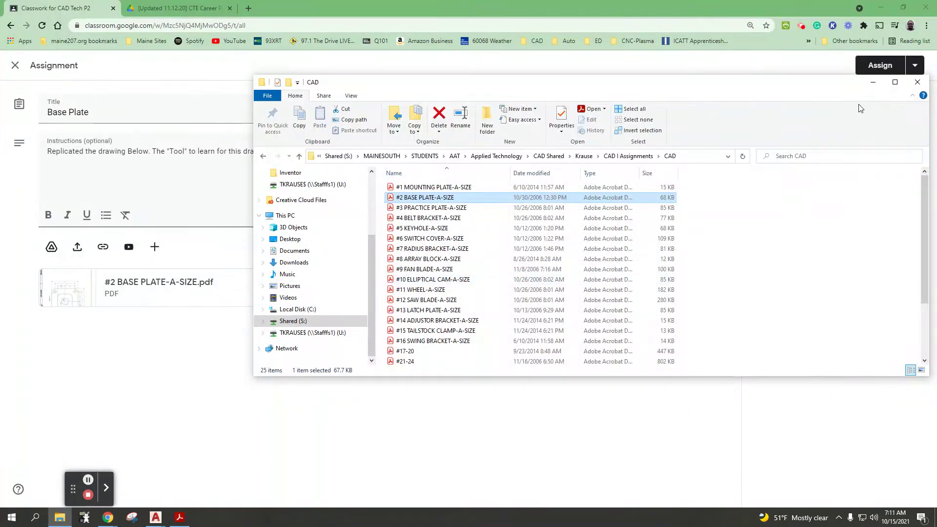
pyautogui.click(160, 518)
pyautogui.click(464, 477)
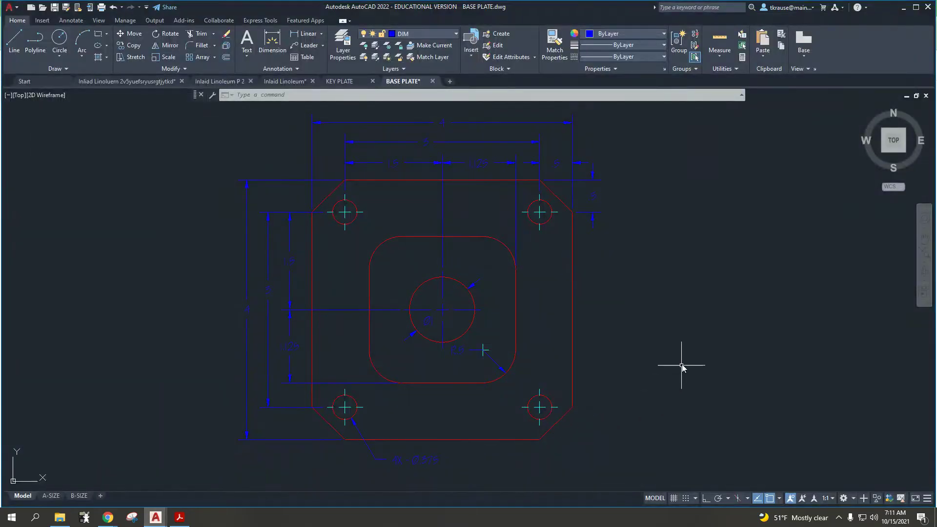
pyautogui.moveTo(683, 364); pyautogui.dragTo(692, 370, button='middle')
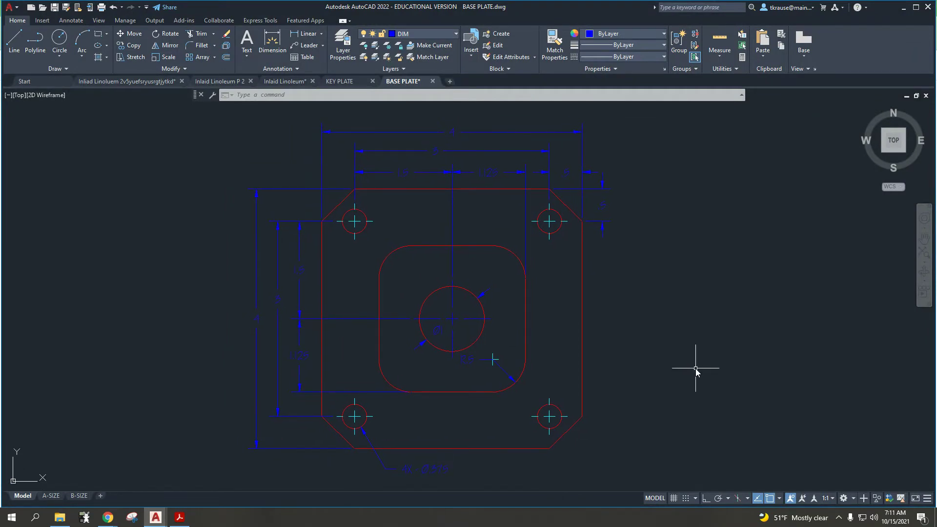
pyautogui.click(442, 34)
pyautogui.click(55, 496)
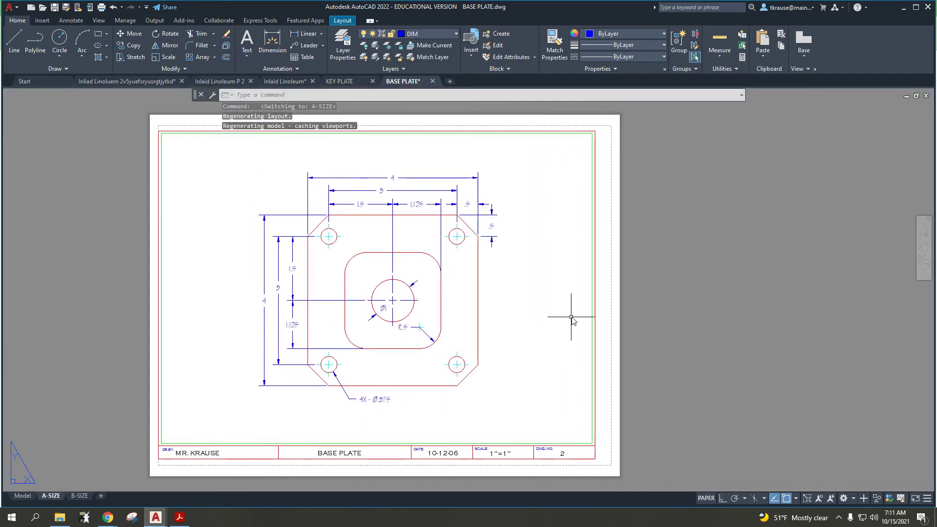
pyautogui.moveTo(572, 317); pyautogui.dragTo(593, 315, button='middle')
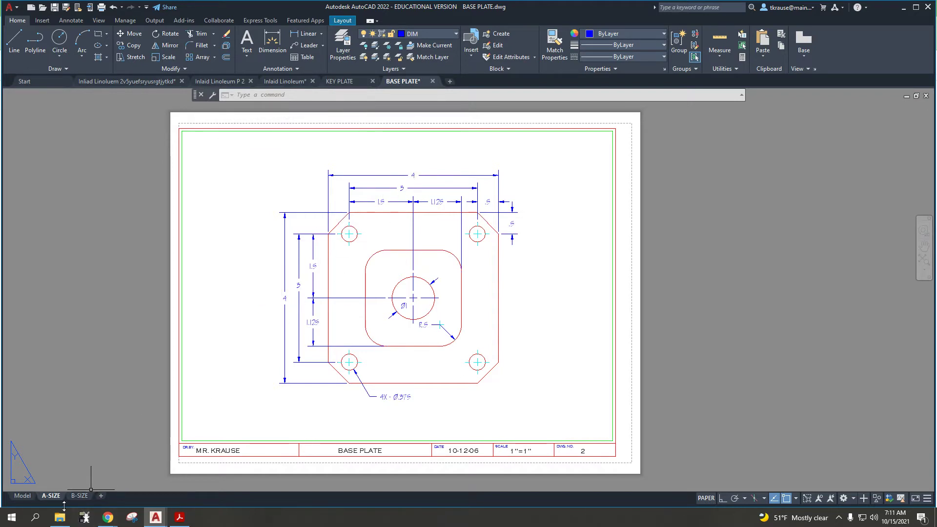
pyautogui.click(22, 496)
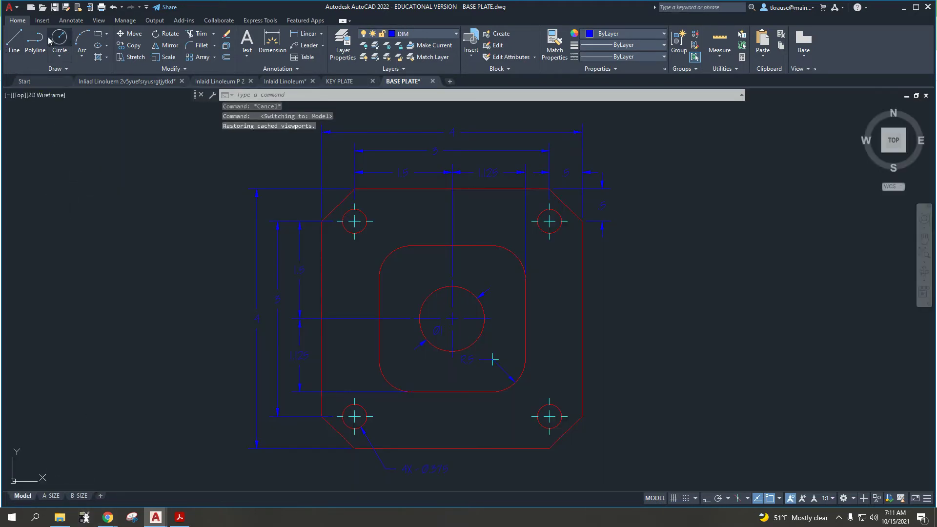
# Turn on ortho mode and make CONST the current layer
pyautogui.click(14, 40)
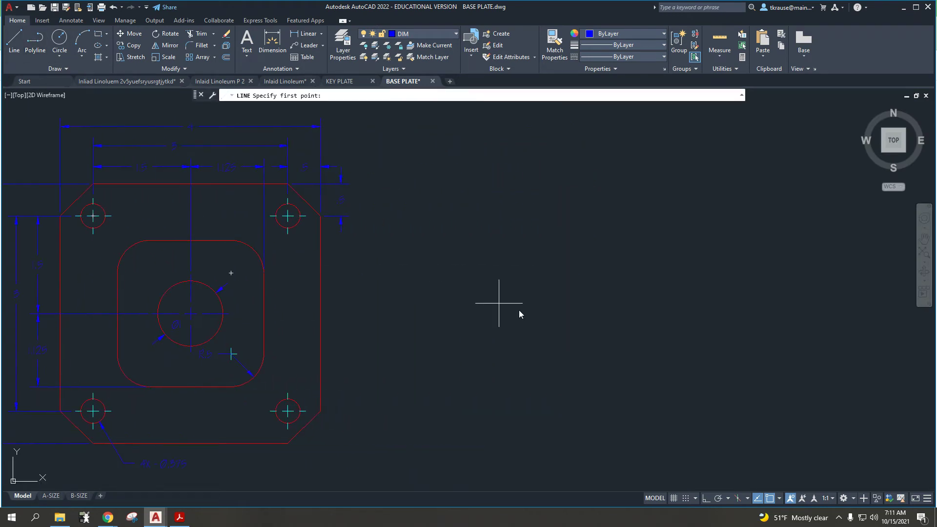
pyautogui.click(707, 498)
pyautogui.click(530, 361)
pyautogui.press('Escape')
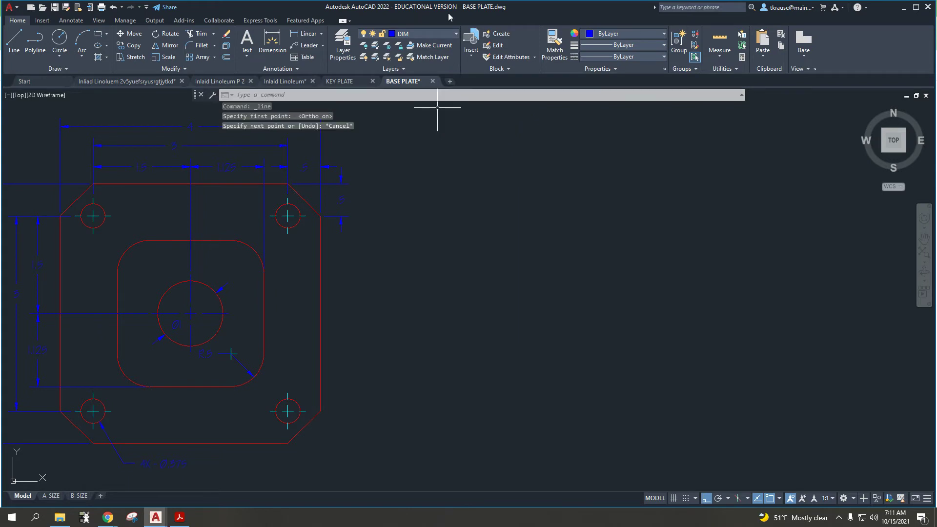
pyautogui.click(440, 32)
pyautogui.click(425, 79)
pyautogui.click(541, 340)
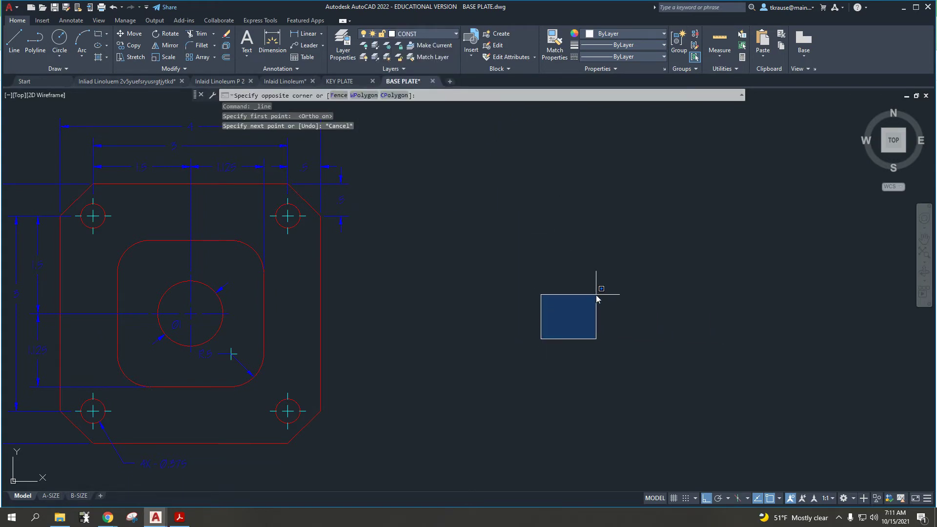
pyautogui.press('Escape')
# Draw a 4 by 4 square with four lines in the empty space beside the finished base plate
pyautogui.click(14, 41)
pyautogui.click(518, 320)
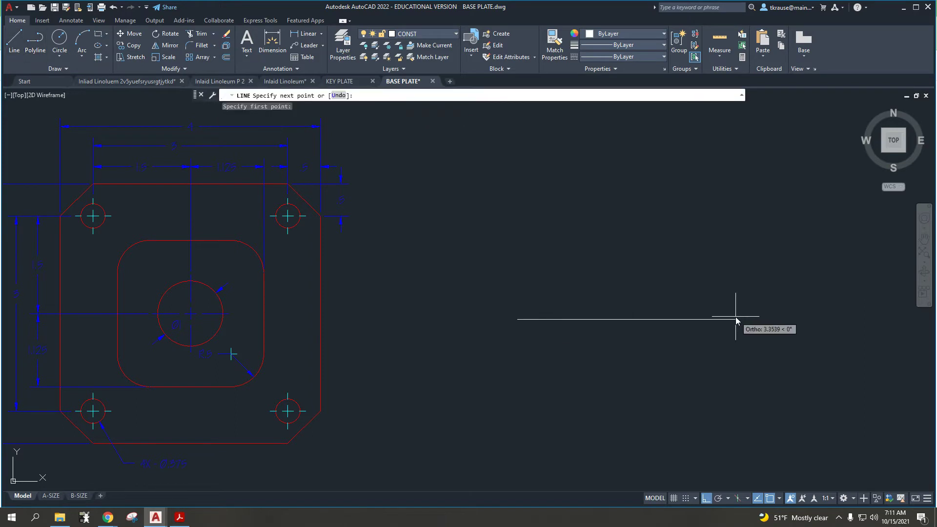
pyautogui.press('Return')
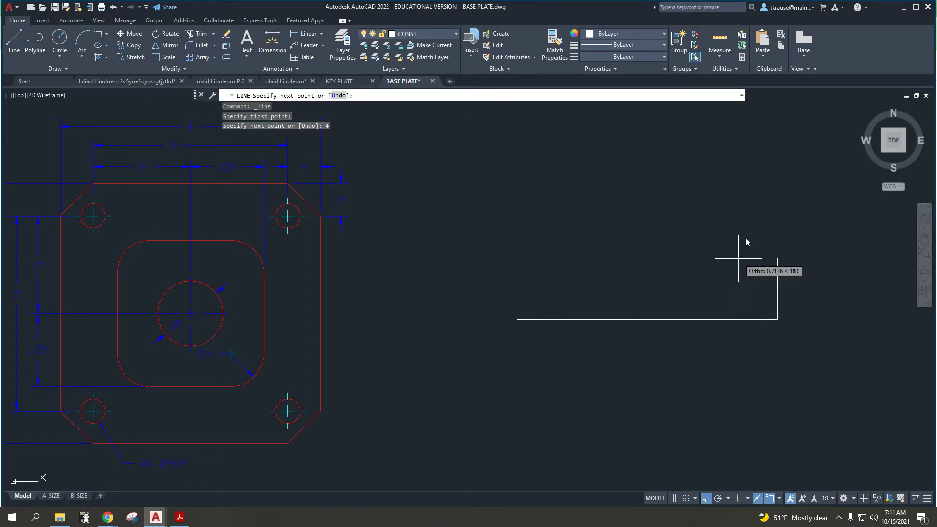
pyautogui.write('4')
pyautogui.press('Return')
pyautogui.moveTo(637, 232); pyautogui.dragTo(586, 324, button='middle')
pyautogui.write('4')
pyautogui.press('Return')
pyautogui.write('4')
pyautogui.press('Return')
pyautogui.press('Escape')
pyautogui.press('Escape')
# Examine the dimensions of the cut corner on the finished base plate, then bring the new square back into view
pyautogui.moveTo(519, 320); pyautogui.dragTo(516, 332, button='middle')
pyautogui.moveTo(374, 330)
pyautogui.mouseDown(button='middle')
pyautogui.moveTo(617, 280)
pyautogui.moveTo(692, 246)
pyautogui.mouseUp(button='middle')
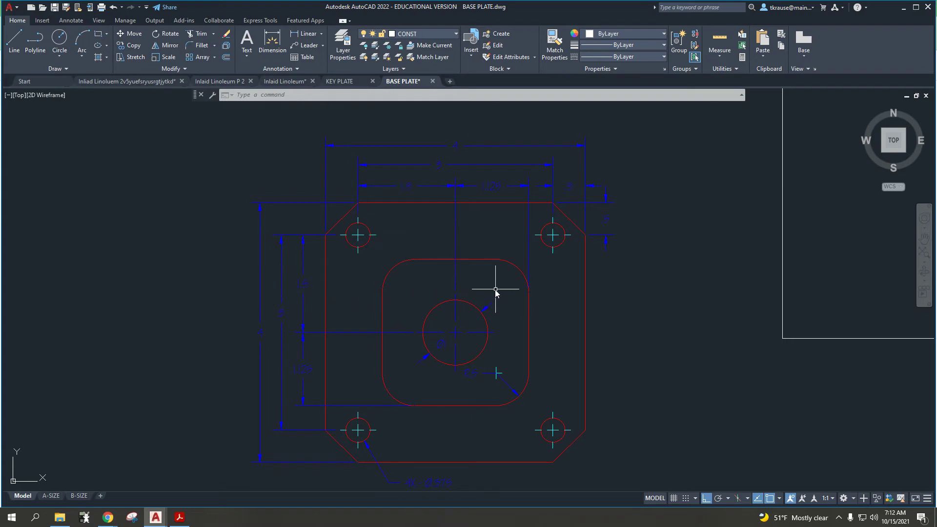
pyautogui.moveTo(408, 240); pyautogui.dragTo(378, 260, button='middle')
pyautogui.scroll(4, 580, 230)
pyautogui.moveTo(579, 235); pyautogui.dragTo(574, 276, button='middle')
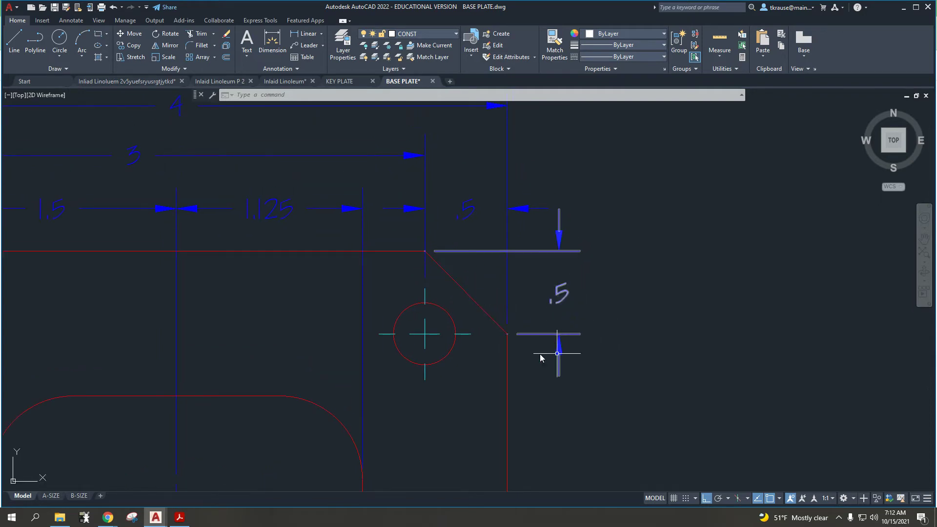
pyautogui.scroll(-2, 488, 349)
pyautogui.scroll(-5, 643, 304)
pyautogui.moveTo(642, 304); pyautogui.dragTo(433, 316, button='middle')
pyautogui.scroll(2, 549, 279)
pyautogui.moveTo(538, 276); pyautogui.dragTo(452, 253, button='middle')
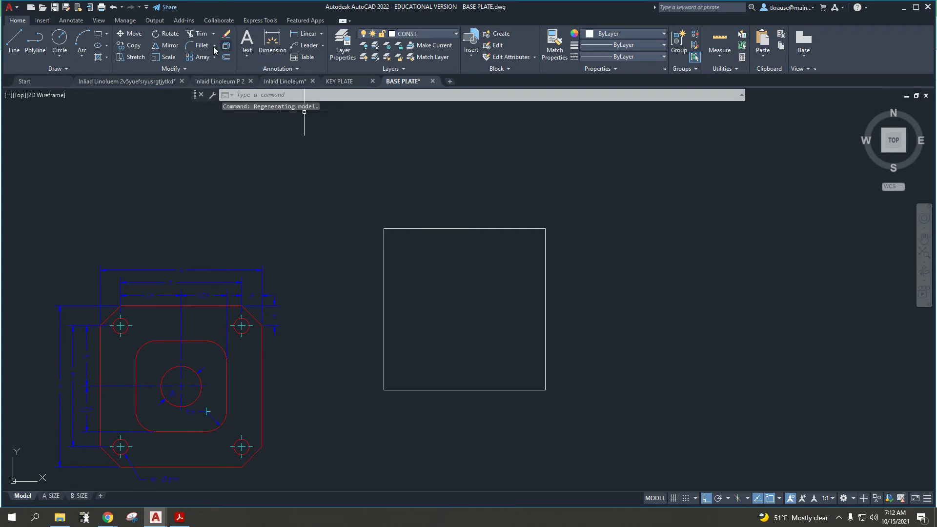
# Offset all four sides of the new square inward by .5
pyautogui.click(226, 57)
pyautogui.write('.5')
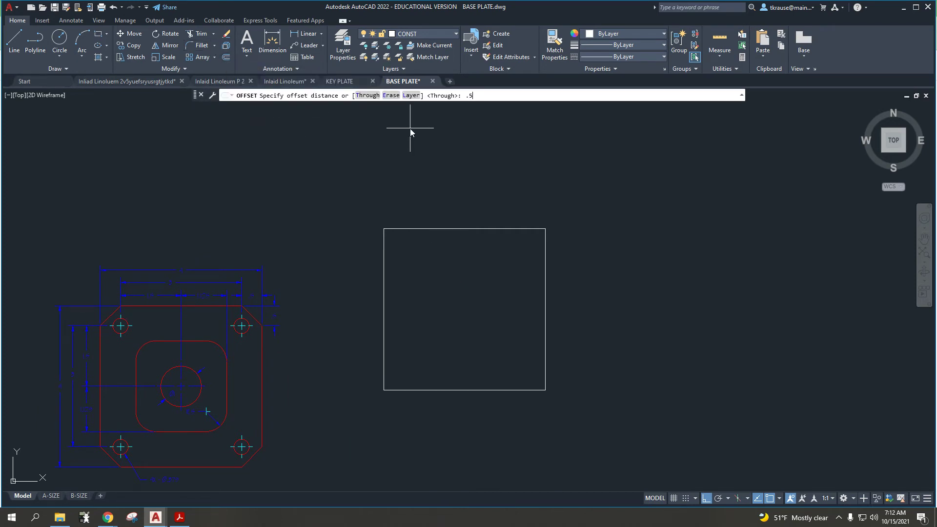
pyautogui.press('Return')
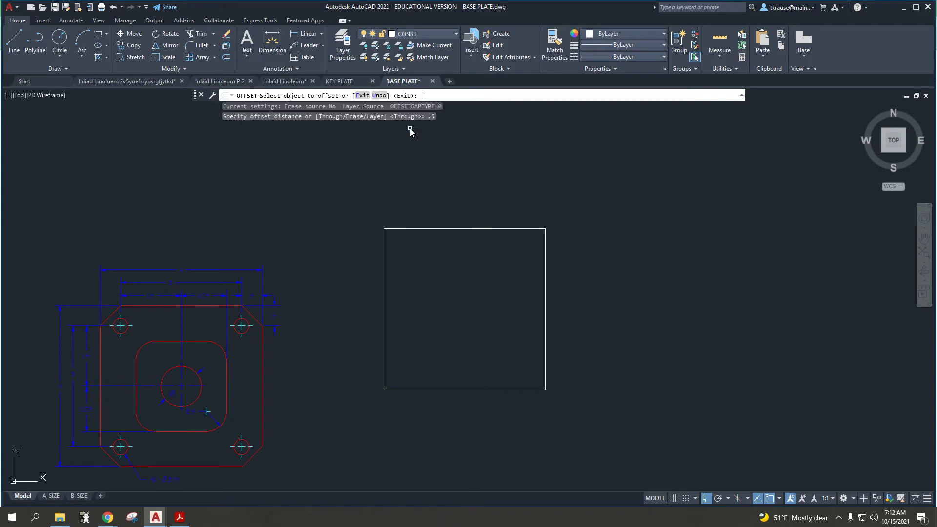
pyautogui.click(449, 229)
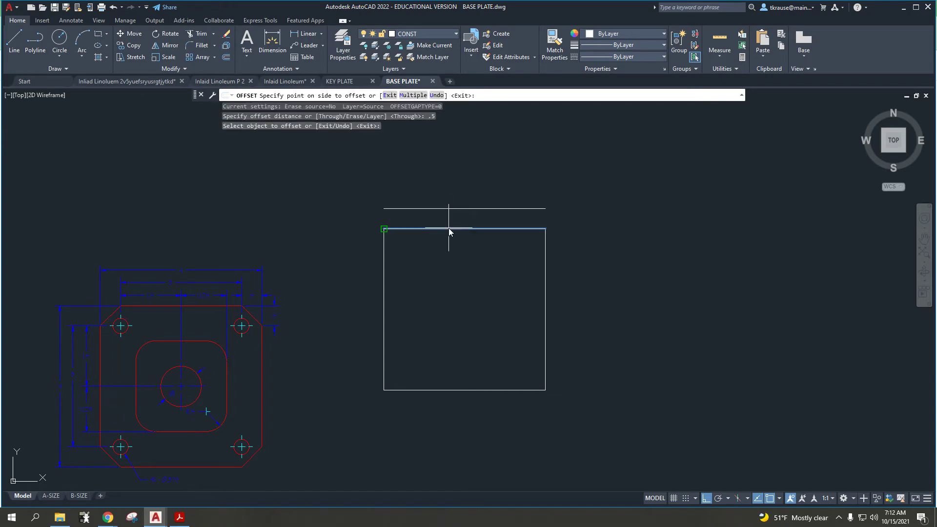
pyautogui.click(519, 266)
pyautogui.click(543, 276)
pyautogui.click(424, 280)
pyautogui.click(385, 273)
pyautogui.click(413, 273)
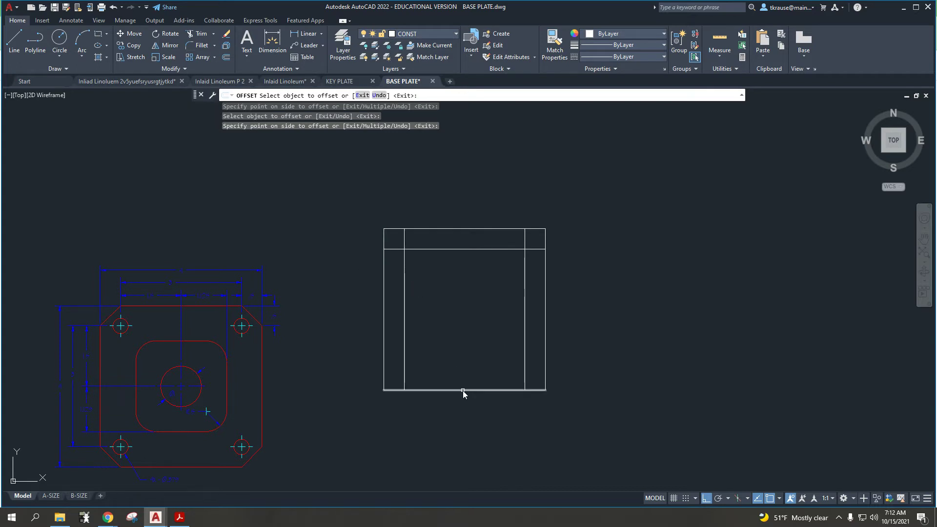
pyautogui.click(463, 390)
pyautogui.click(467, 359)
pyautogui.press('Escape')
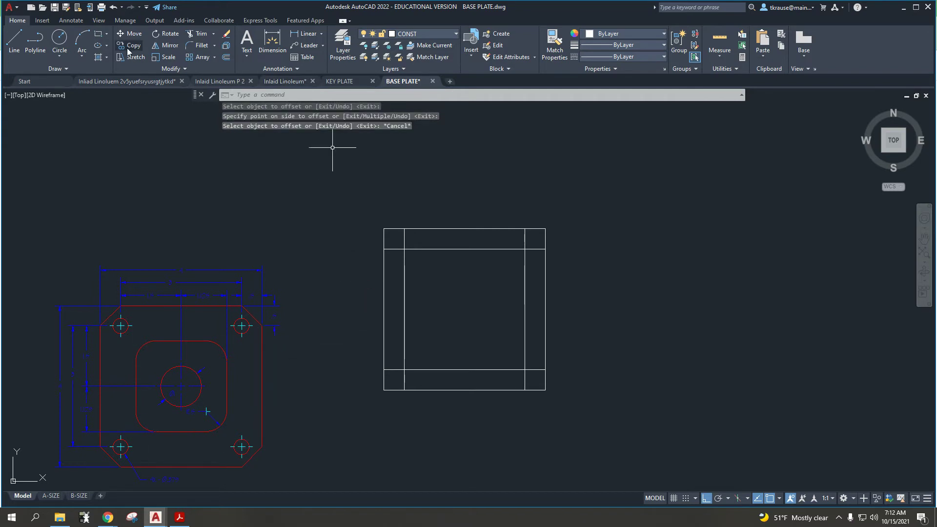
# Start a circle centred on the upper-left intersection of the offset lines, matching the hole location on the finished plate
pyautogui.click(57, 40)
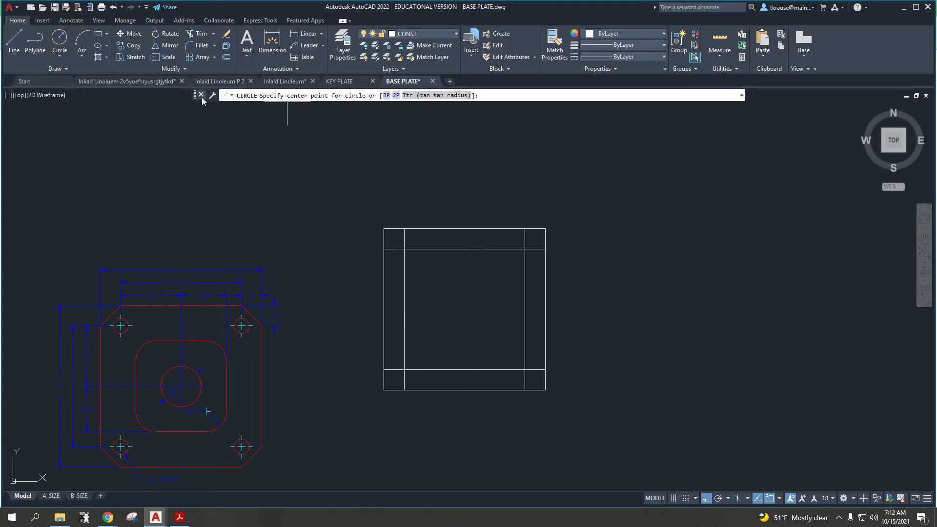
pyautogui.moveTo(195, 99)
pyautogui.mouseDown()
pyautogui.moveTo(203, 161)
pyautogui.moveTo(195, 98)
pyautogui.mouseUp()
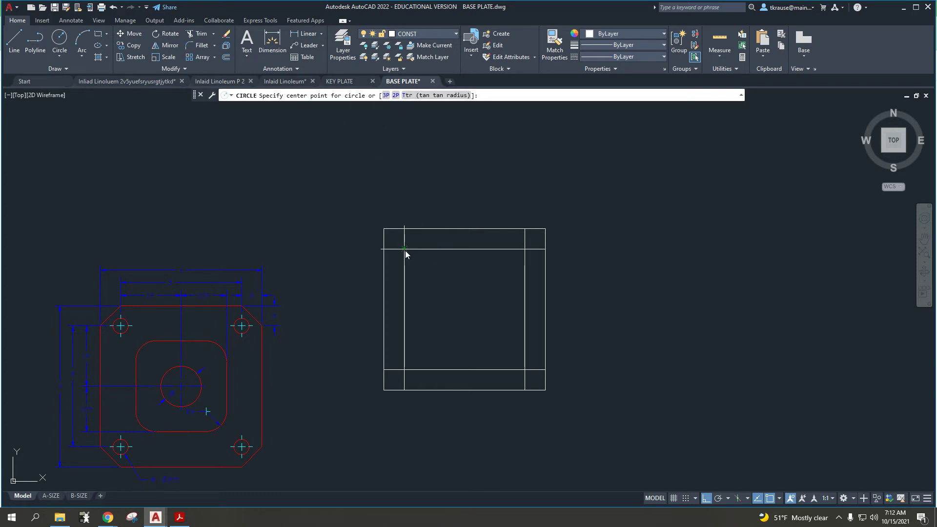
pyautogui.moveTo(288, 299); pyautogui.dragTo(402, 247, button='middle')
pyautogui.scroll(6, 394, 250)
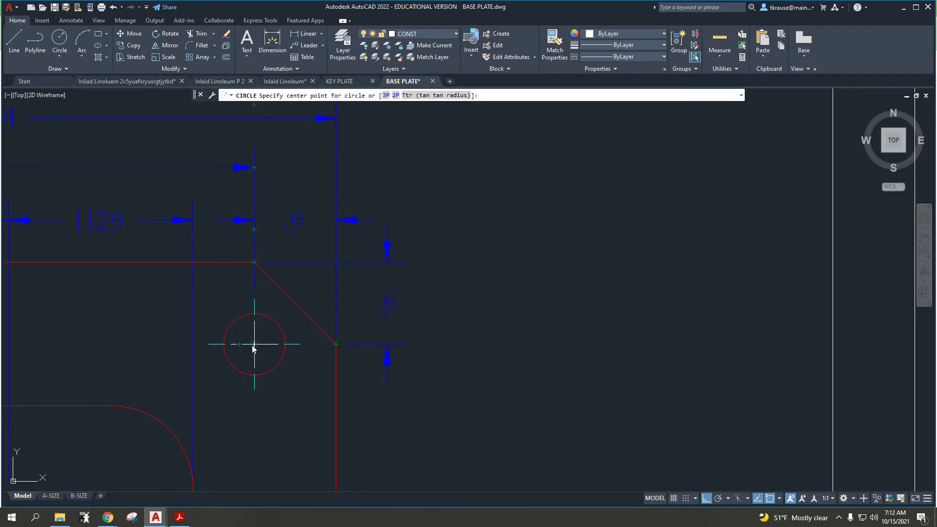
pyautogui.scroll(-4, 588, 266)
pyautogui.moveTo(588, 266)
pyautogui.mouseDown(button='middle')
pyautogui.moveTo(352, 308)
pyautogui.moveTo(291, 285)
pyautogui.mouseUp(button='middle')
pyautogui.moveTo(347, 280); pyautogui.dragTo(259, 279, button='middle')
pyautogui.click(350, 225)
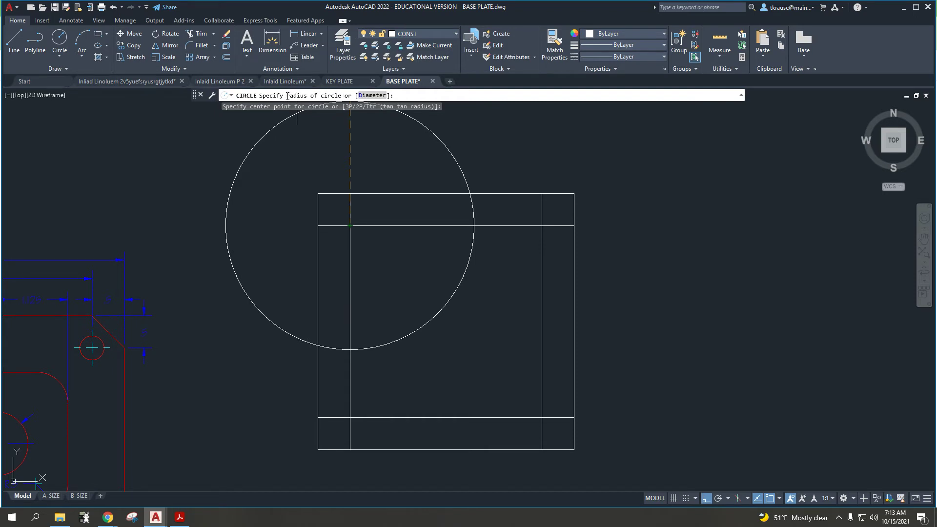
# Check the hole callout on the finished plate and give the new circle a diameter of .375
pyautogui.moveTo(203, 295); pyautogui.dragTo(480, 206, button='middle')
pyautogui.moveTo(341, 309); pyautogui.dragTo(485, 193, button='middle')
pyautogui.scroll(5, 446, 272)
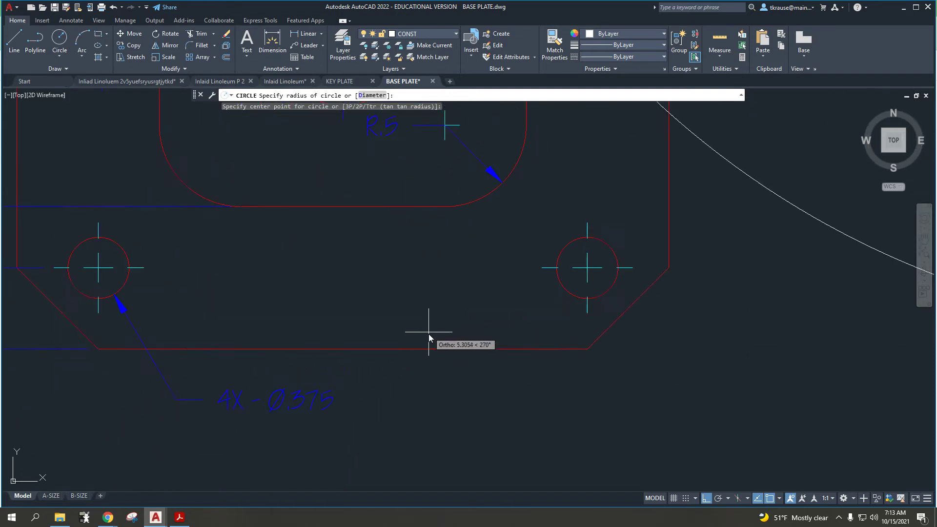
pyautogui.moveTo(430, 335); pyautogui.dragTo(522, 292, button='middle')
pyautogui.scroll(2, 522, 292)
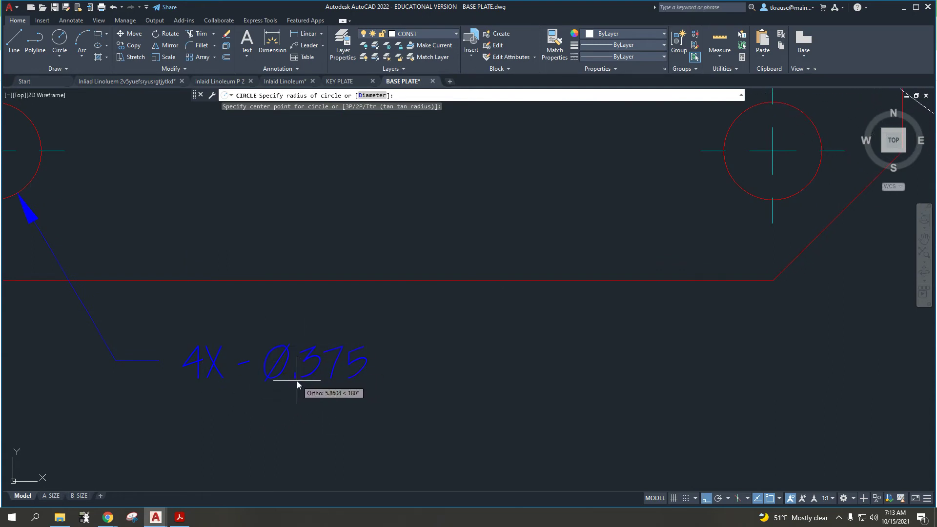
pyautogui.scroll(-8, 433, 356)
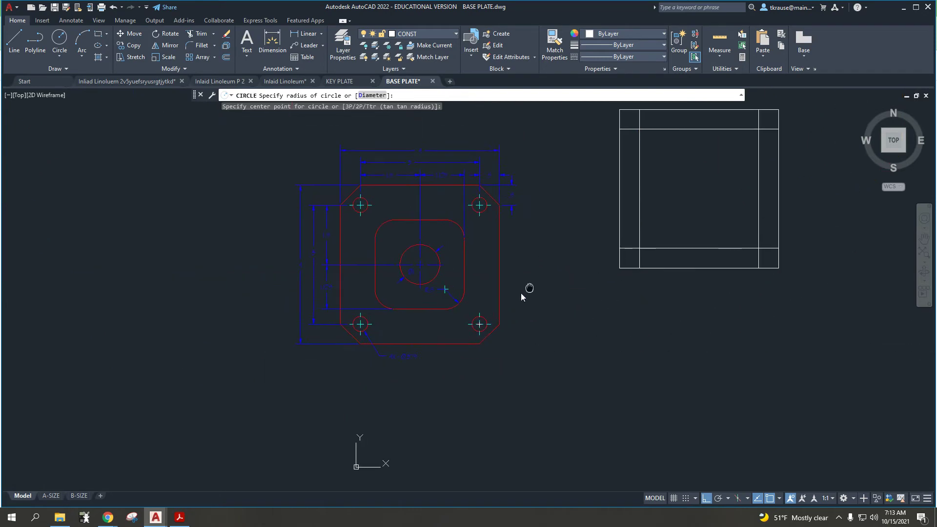
pyautogui.moveTo(488, 310); pyautogui.dragTo(260, 433, button='middle')
pyautogui.scroll(2, 371, 266)
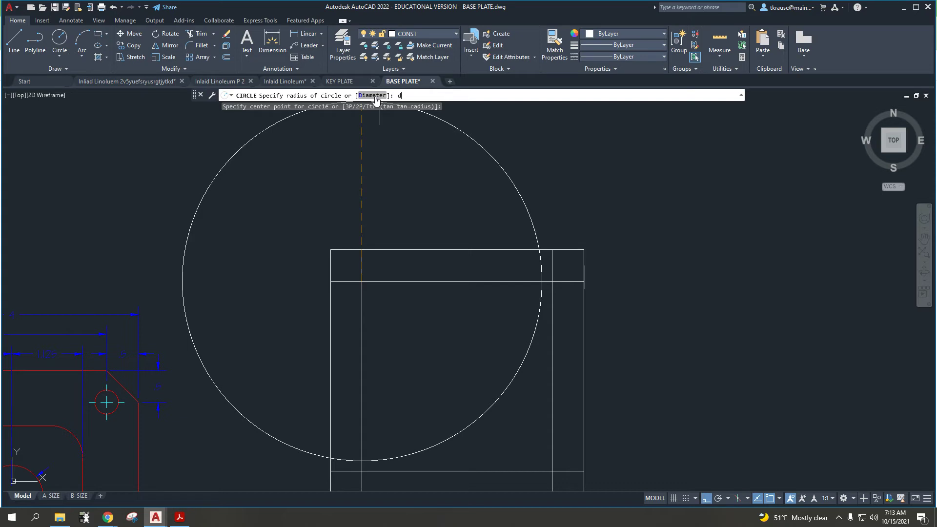
pyautogui.press('Return')
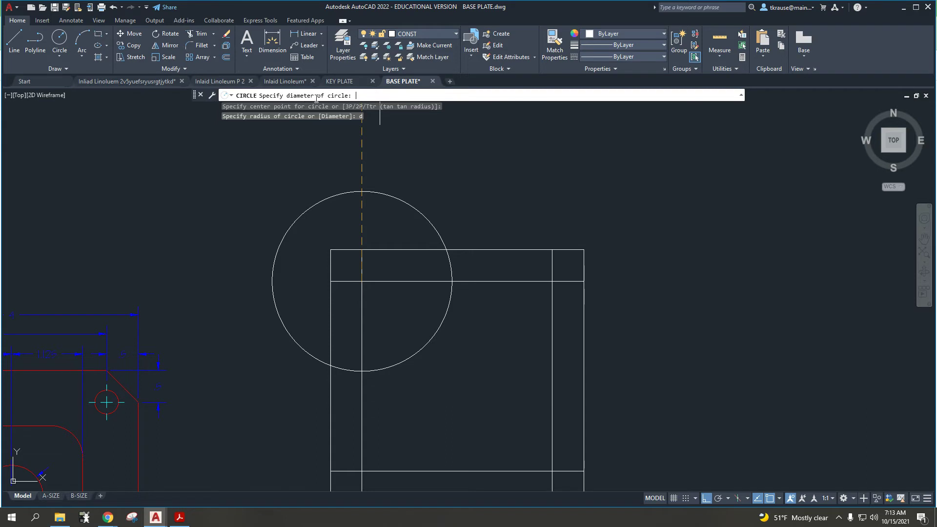
pyautogui.write('.375')
pyautogui.press('Return')
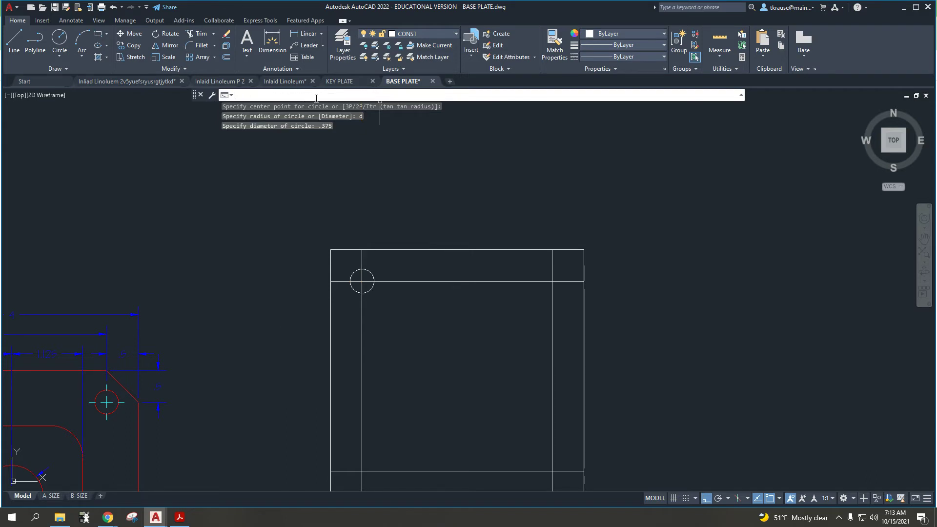
pyautogui.press('Escape')
# Copy the circle from its centre to the other three intersections of the offset lines
pyautogui.moveTo(359, 270); pyautogui.dragTo(378, 211, button='middle')
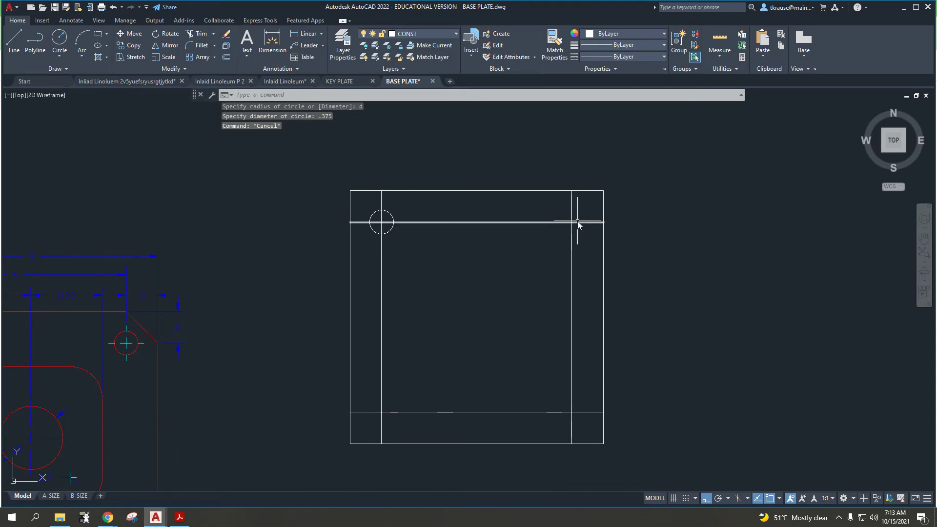
pyautogui.click(133, 47)
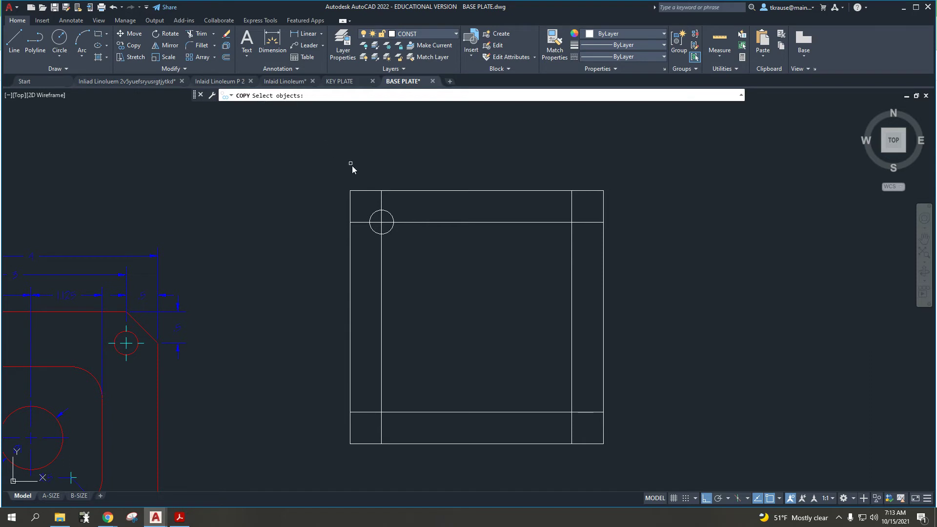
pyautogui.click(392, 217)
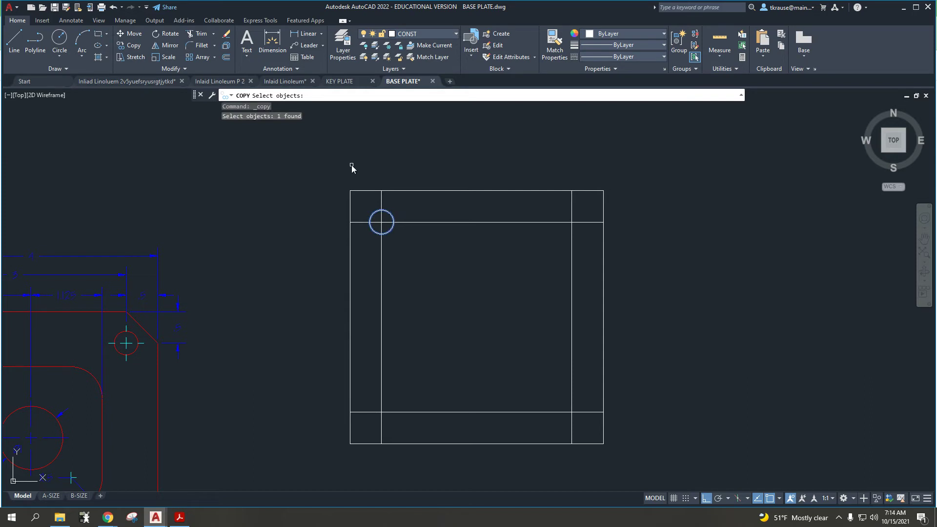
pyautogui.press('Return')
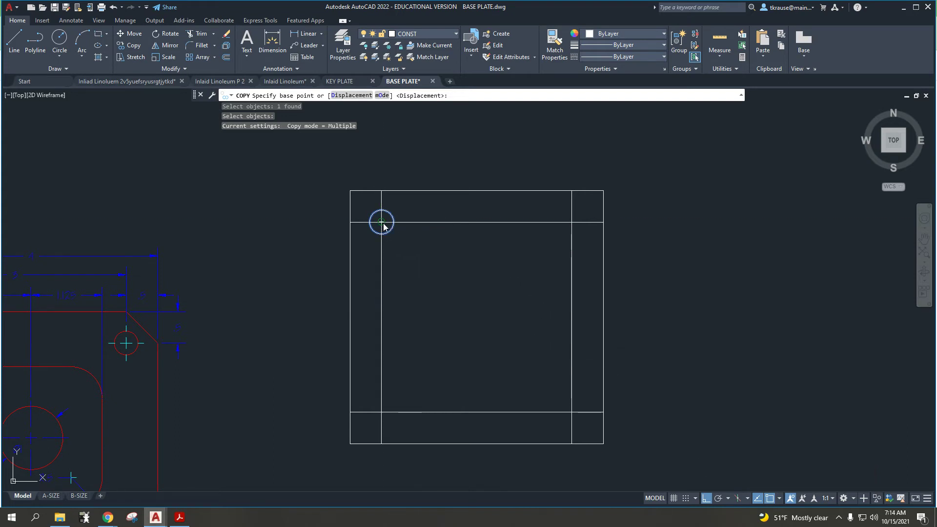
pyautogui.scroll(4, 383, 224)
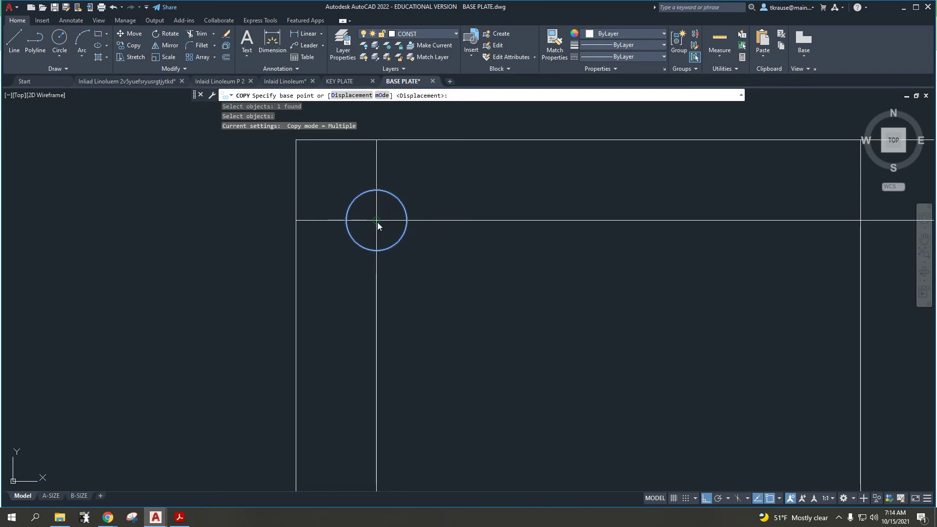
pyautogui.click(378, 224)
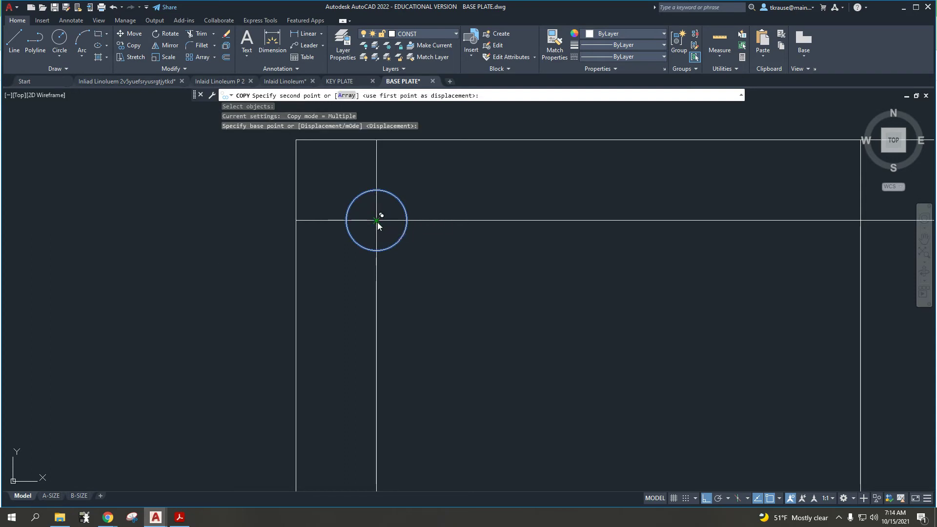
pyautogui.scroll(-2, 415, 242)
pyautogui.moveTo(450, 226); pyautogui.dragTo(368, 204, button='middle')
pyautogui.scroll(-5, 368, 204)
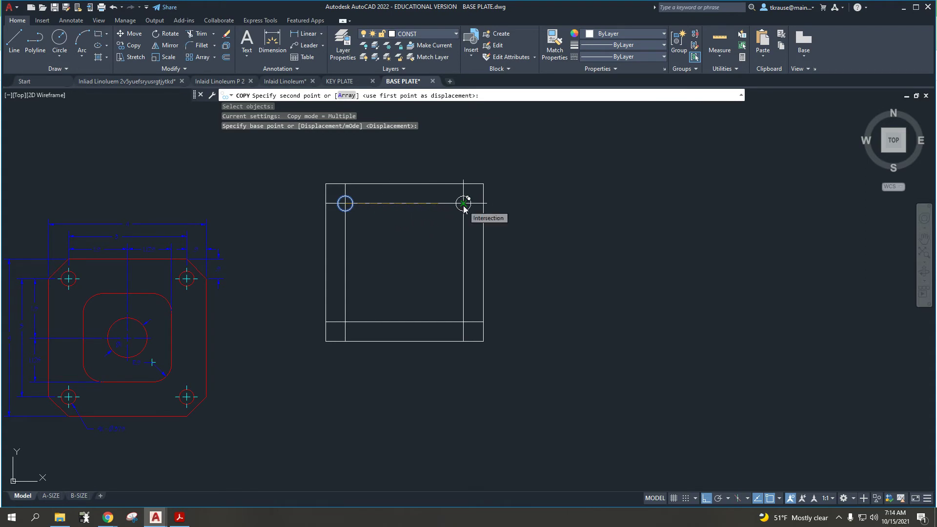
pyautogui.click(463, 203)
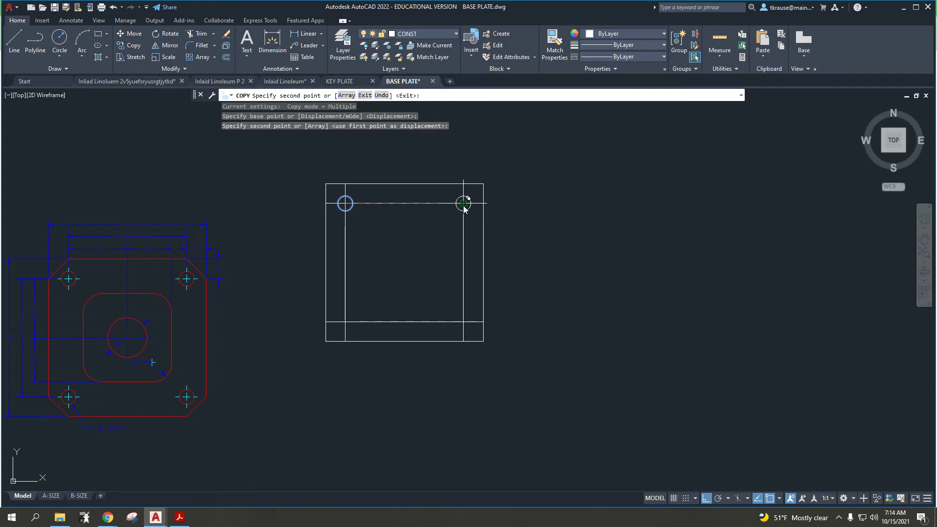
pyautogui.click(464, 322)
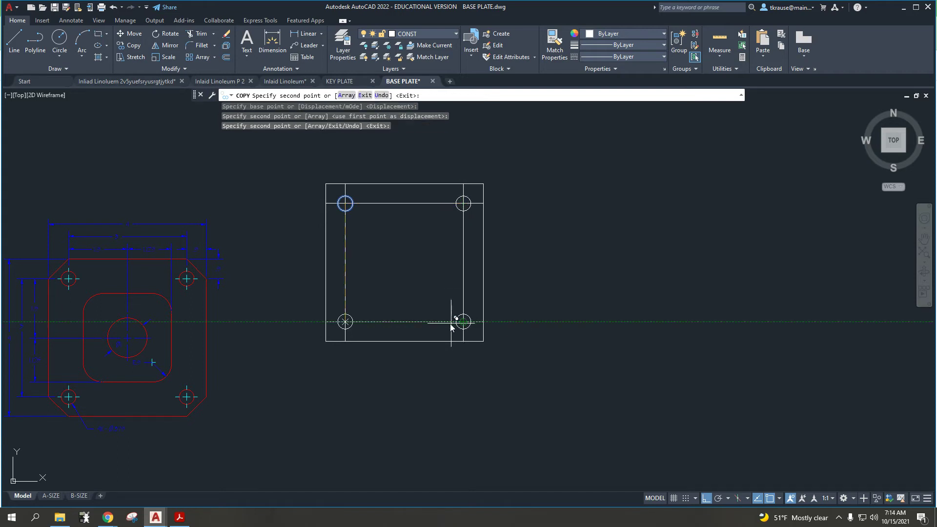
pyautogui.click(346, 321)
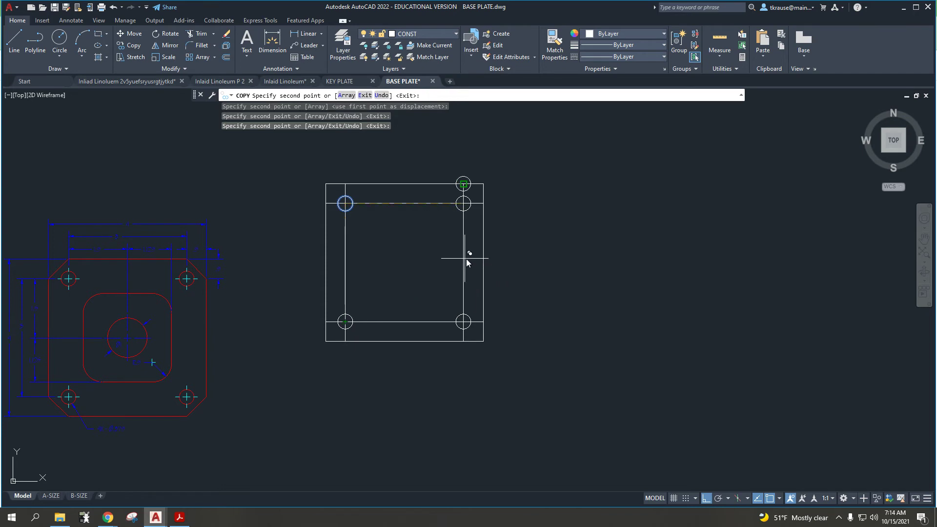
pyautogui.press('Escape')
# Examine the cut corners and inner cutout on the finished plate, then return to the new square with its four holes
pyautogui.moveTo(396, 275); pyautogui.dragTo(401, 279, button='middle')
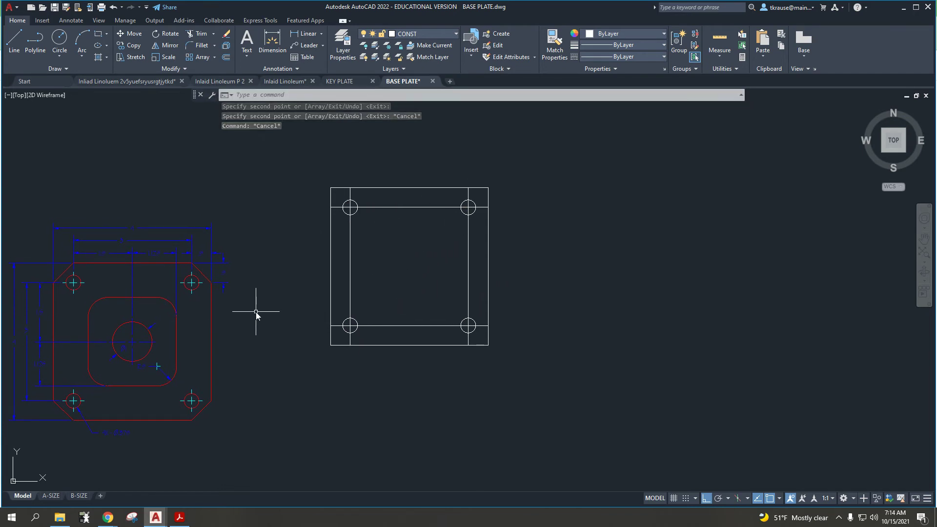
pyautogui.moveTo(212, 298); pyautogui.dragTo(225, 313, button='middle')
pyautogui.scroll(7, 224, 313)
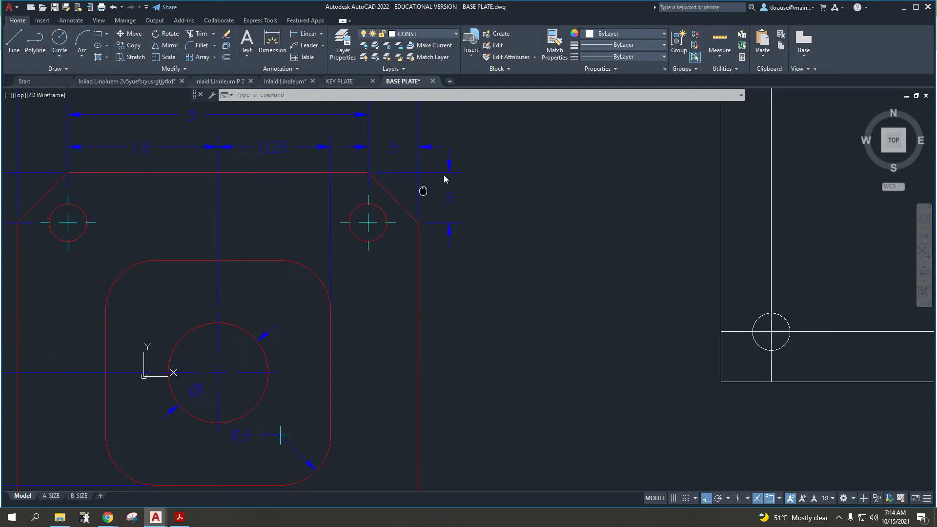
pyautogui.moveTo(442, 175); pyautogui.dragTo(476, 92, button='middle')
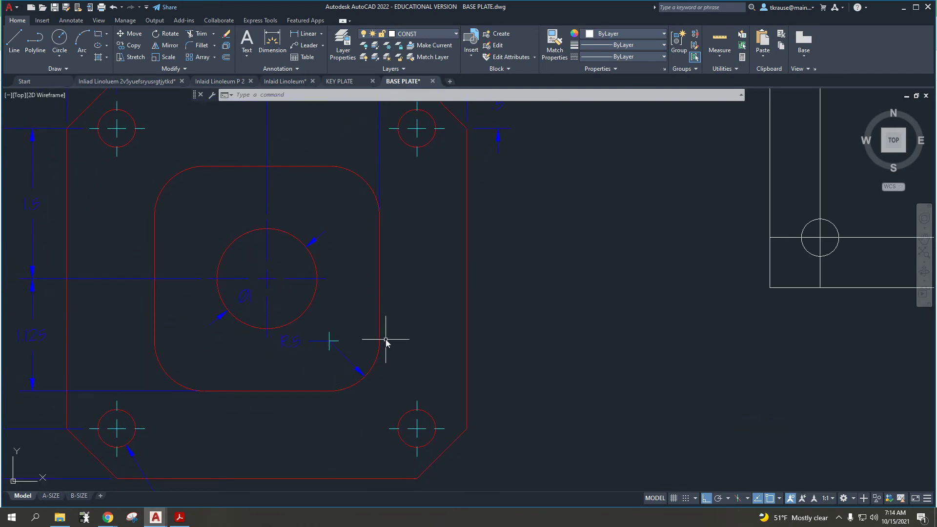
pyautogui.moveTo(561, 262); pyautogui.dragTo(359, 360, button='middle')
pyautogui.scroll(-2, 479, 293)
pyautogui.moveTo(479, 293); pyautogui.dragTo(368, 339, button='middle')
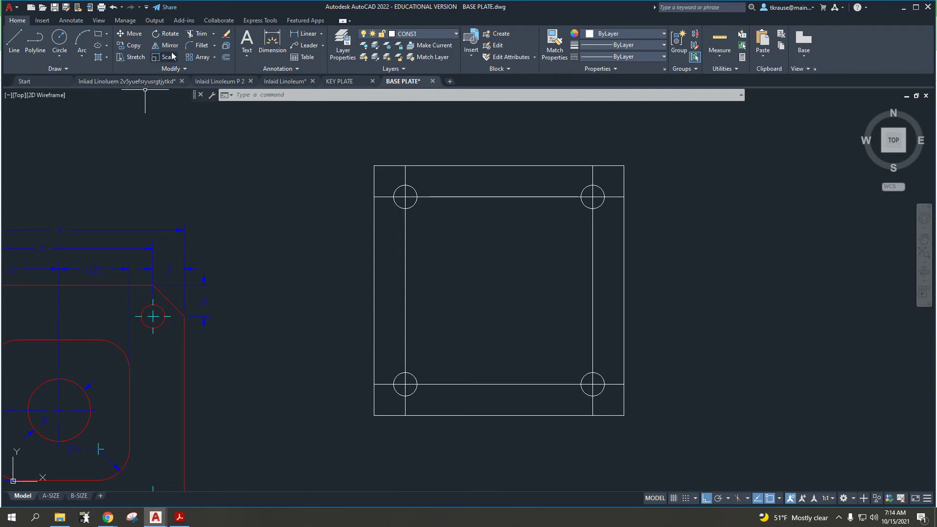
# Chamfer the upper-left corner of the new square with first distance .5 and second distance 1/2
pyautogui.click(176, 68)
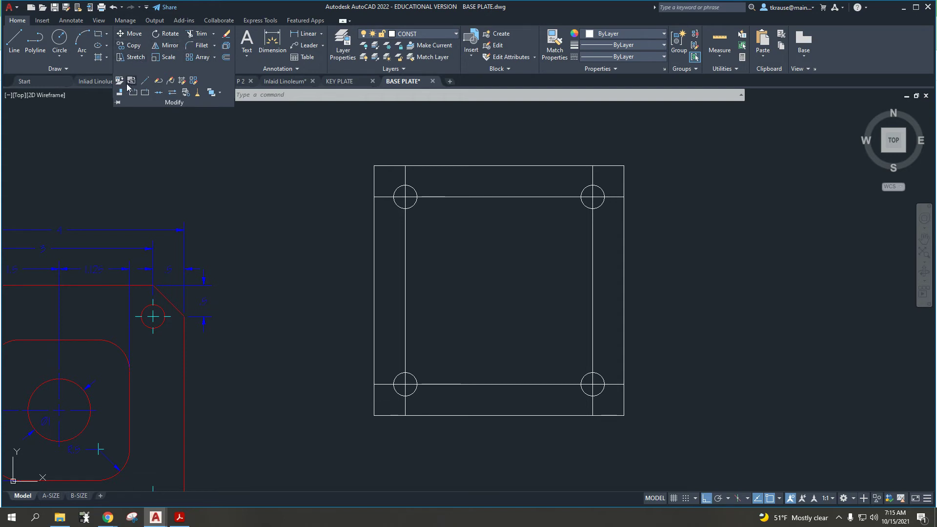
pyautogui.click(213, 46)
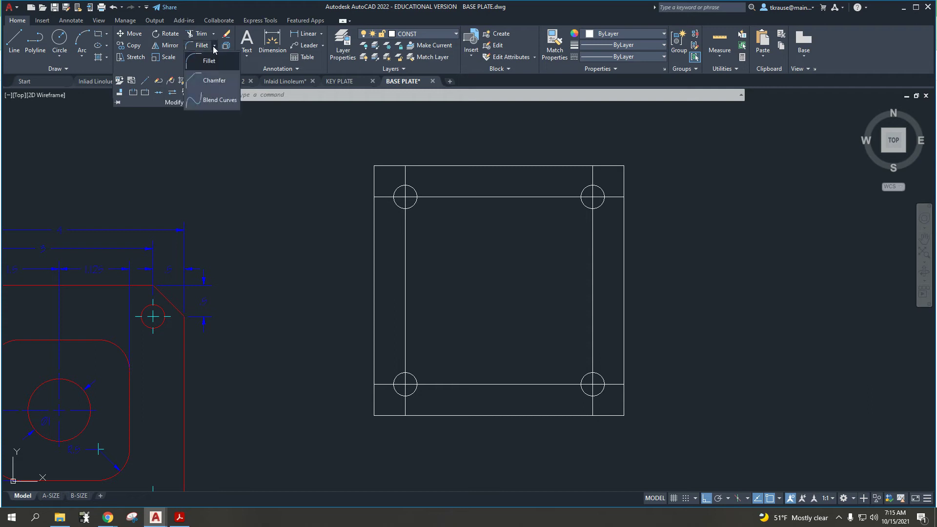
pyautogui.click(211, 80)
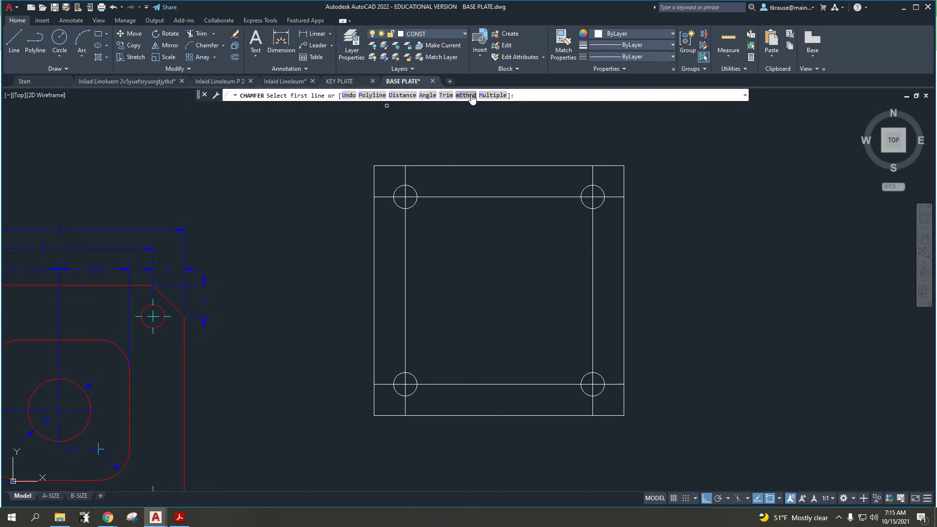
pyautogui.click(403, 95)
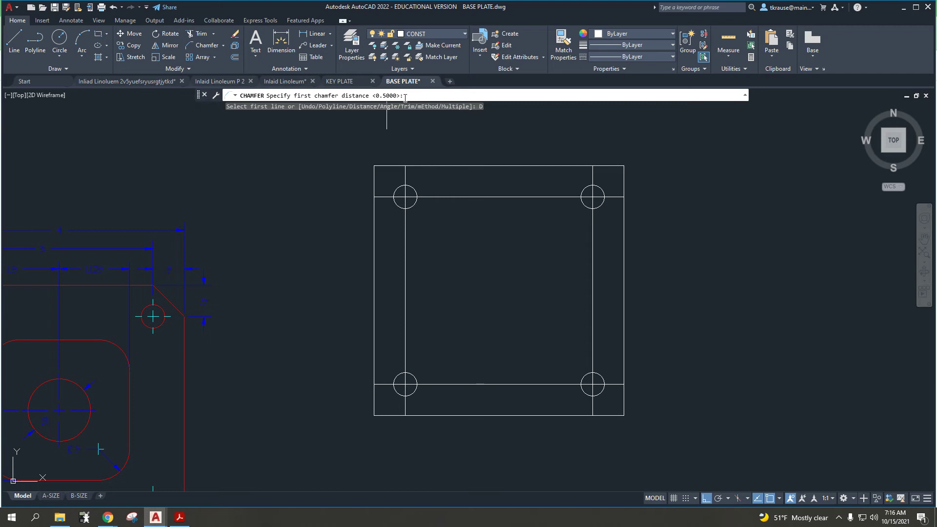
pyautogui.write('.5')
pyautogui.press('Return')
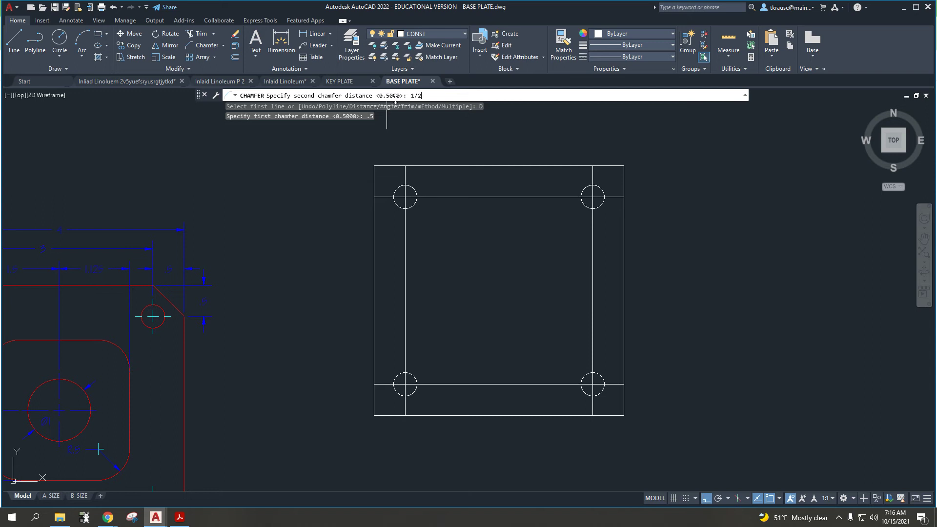
pyautogui.press('Return')
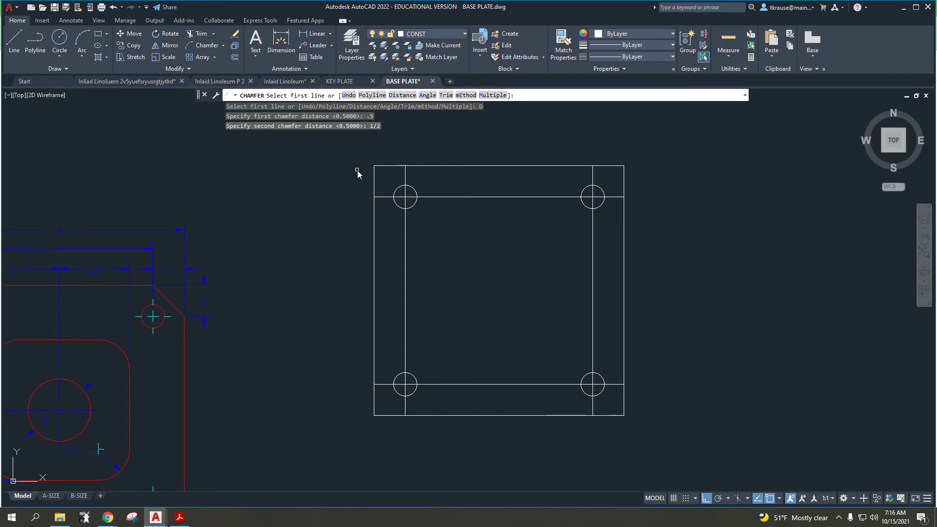
pyautogui.click(374, 187)
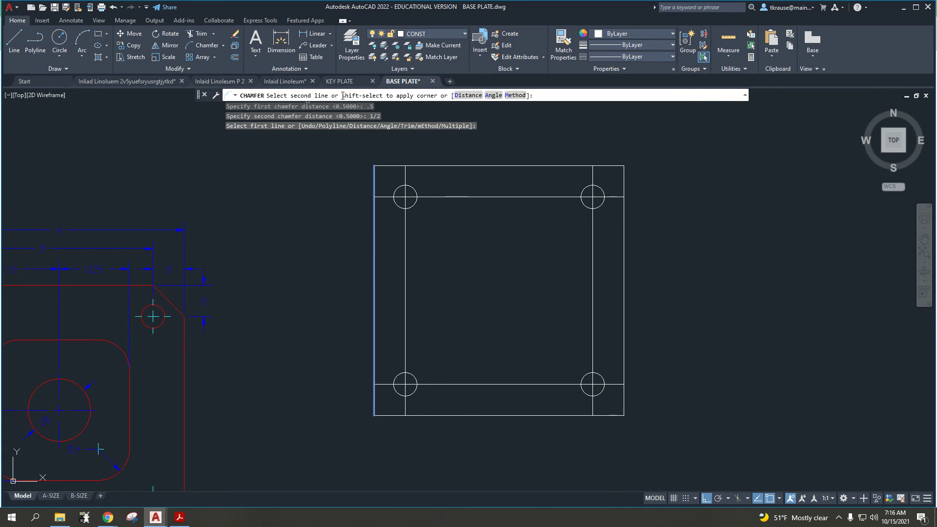
pyautogui.click(393, 168)
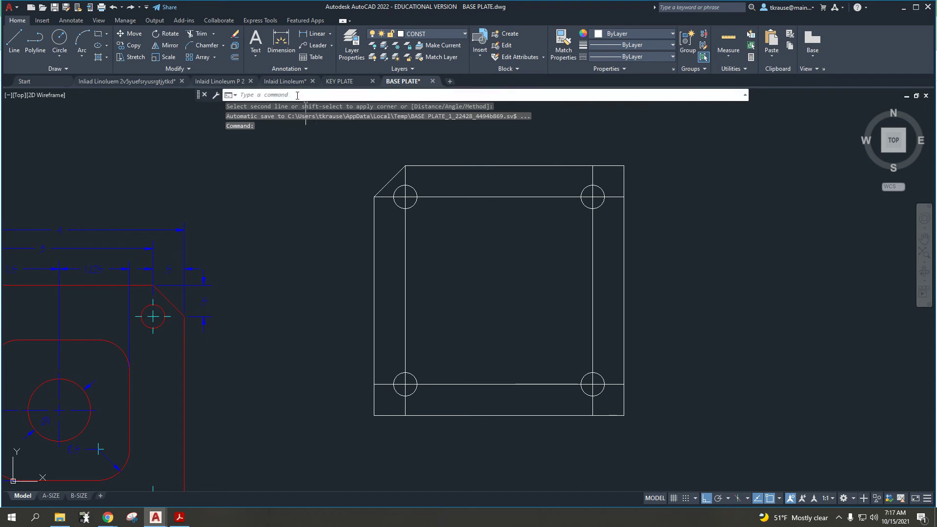
# Chamfer the upper-right corner of the new square with the same chamfer distances
pyautogui.write('chamfer')
pyautogui.press('Return')
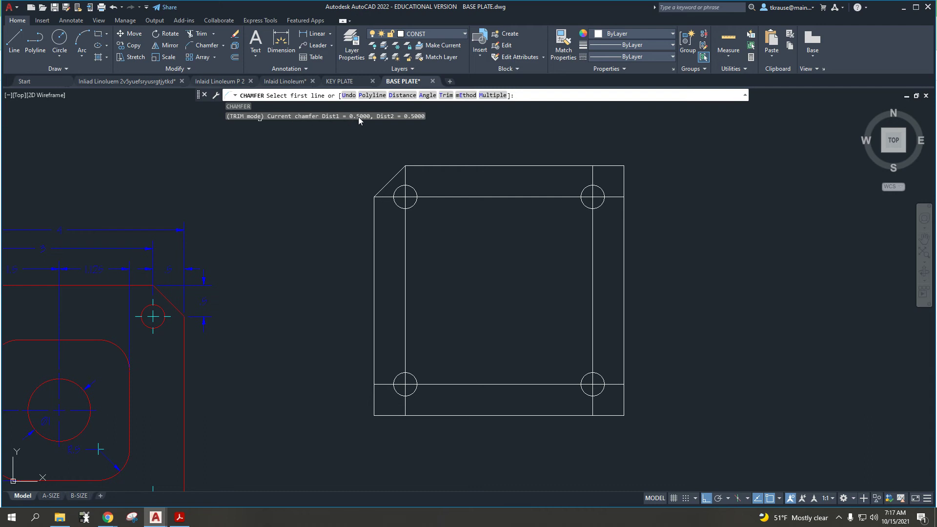
pyautogui.click(609, 167)
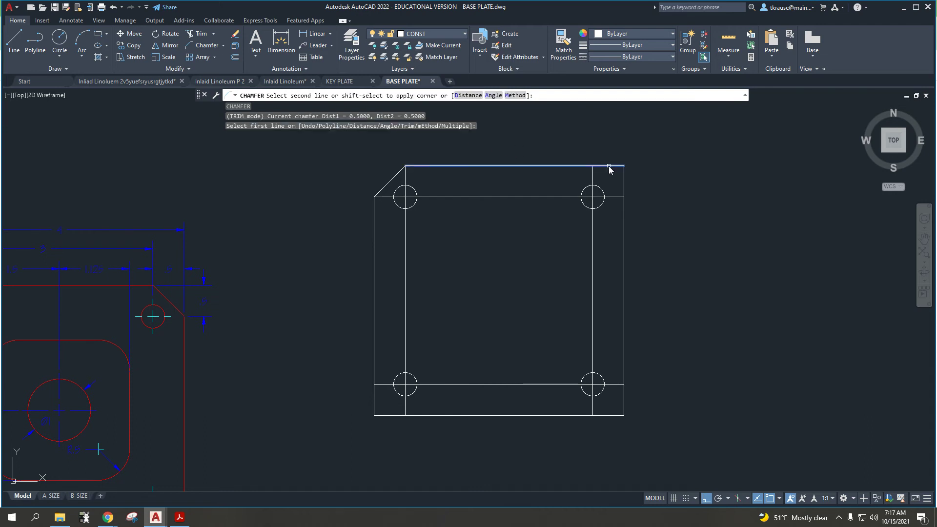
pyautogui.click(624, 196)
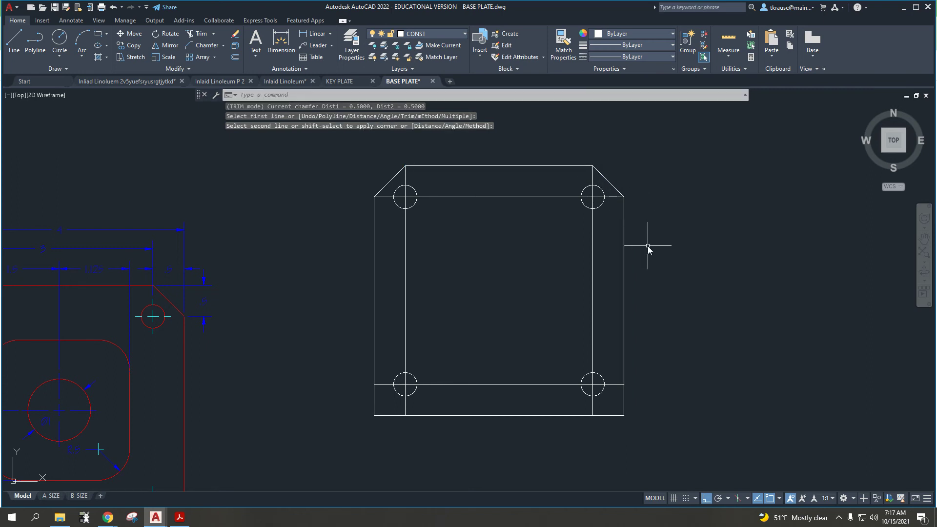
pyautogui.press('Escape')
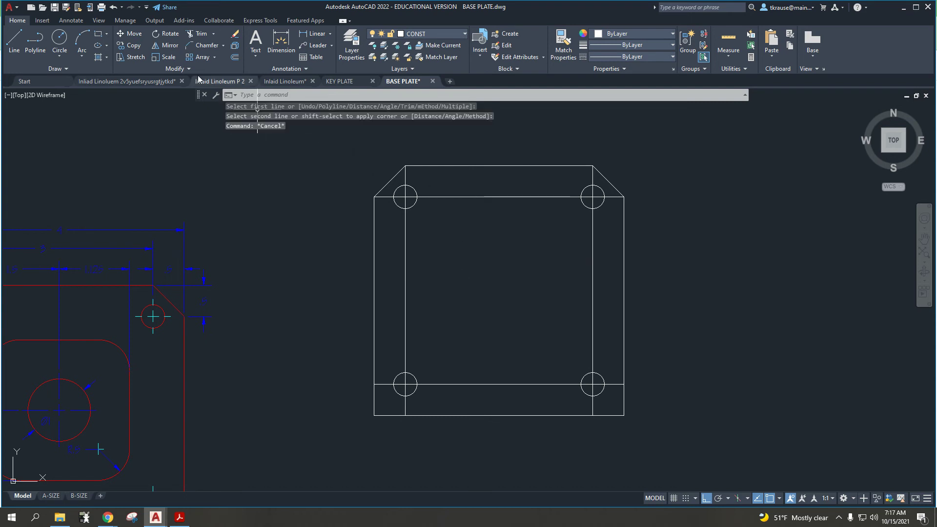
pyautogui.click(223, 45)
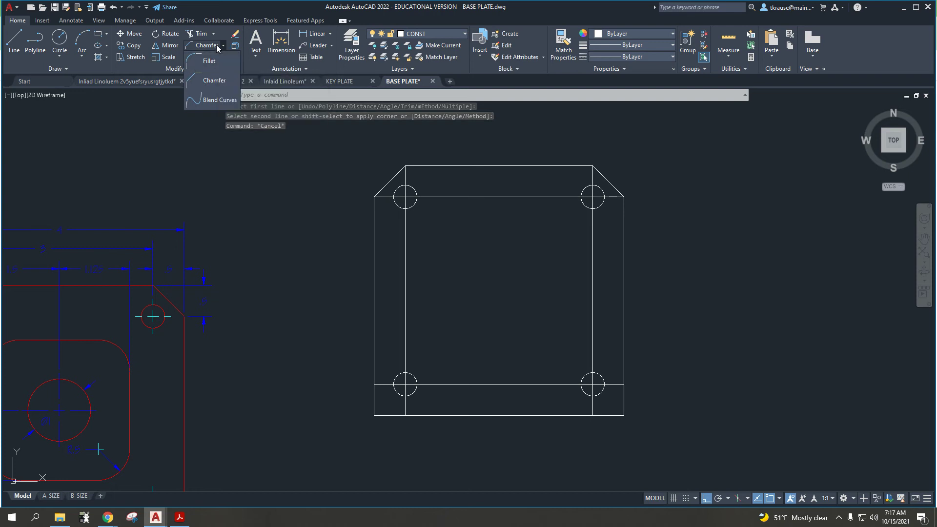
pyautogui.press('Escape')
pyautogui.press('Escape')
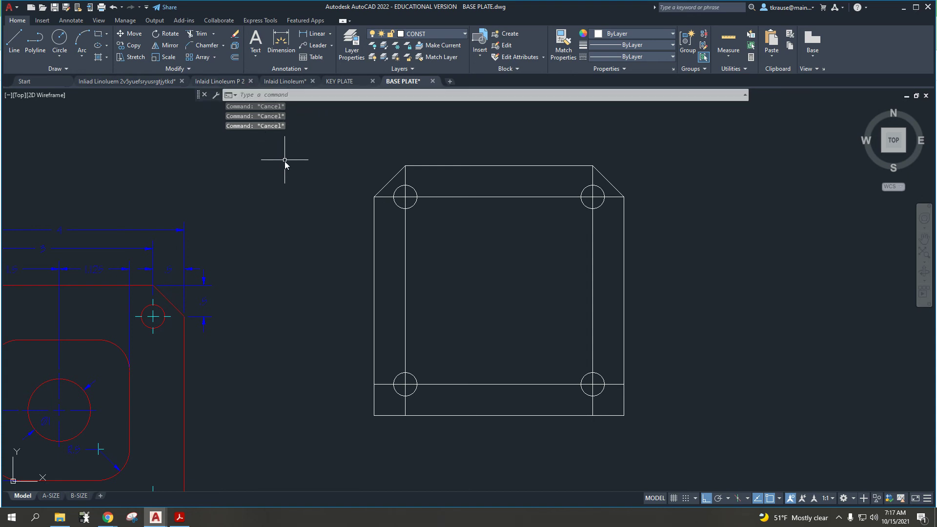
# Examine the rounded corners and radius callout of the finished plate's inner cutout, then return to the lower part of the new square
pyautogui.moveTo(260, 293); pyautogui.dragTo(387, 209, button='middle')
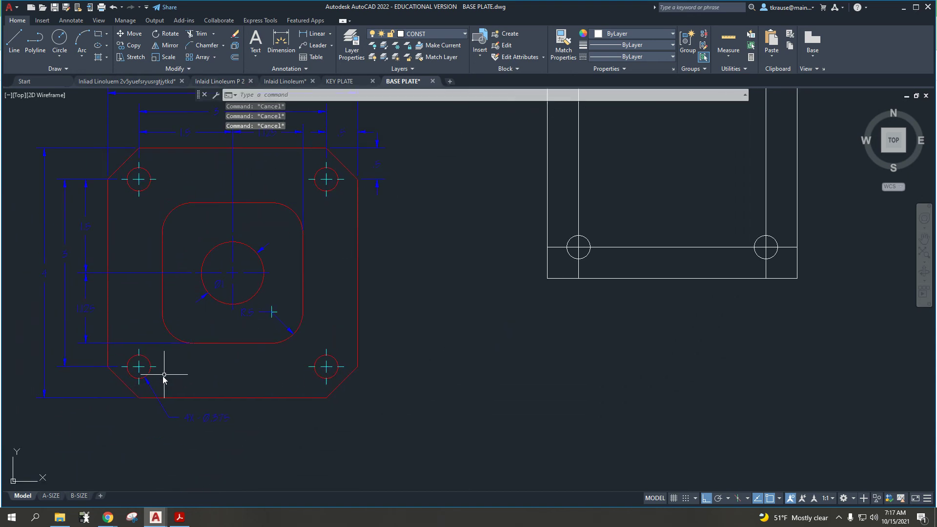
pyautogui.scroll(5, 264, 313)
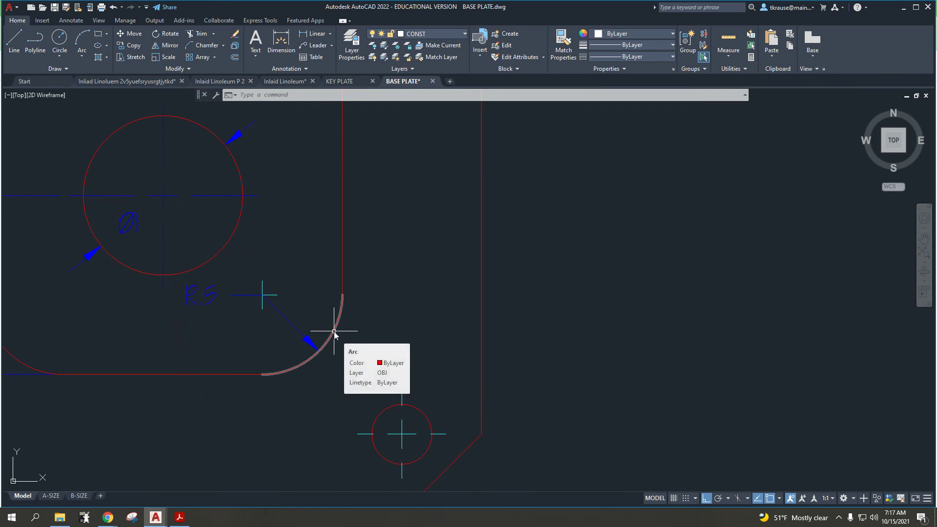
pyautogui.press('Escape')
pyautogui.press('Escape')
pyautogui.scroll(-8, 335, 331)
pyautogui.moveTo(632, 314); pyautogui.dragTo(490, 299, button='middle')
pyautogui.scroll(2, 489, 299)
pyautogui.moveTo(545, 288); pyautogui.dragTo(538, 293, button='middle')
pyautogui.scroll(2, 537, 293)
pyautogui.moveTo(293, 265); pyautogui.dragTo(389, 288, button='middle')
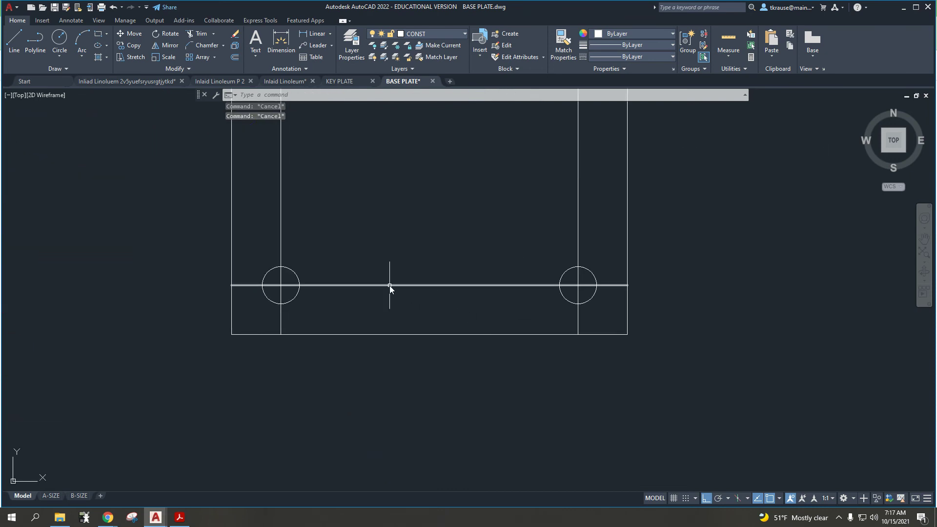
# Fillet the lower-left corner of the new square with a radius of .5, checking it against the finished plate's radius callout
pyautogui.click(223, 46)
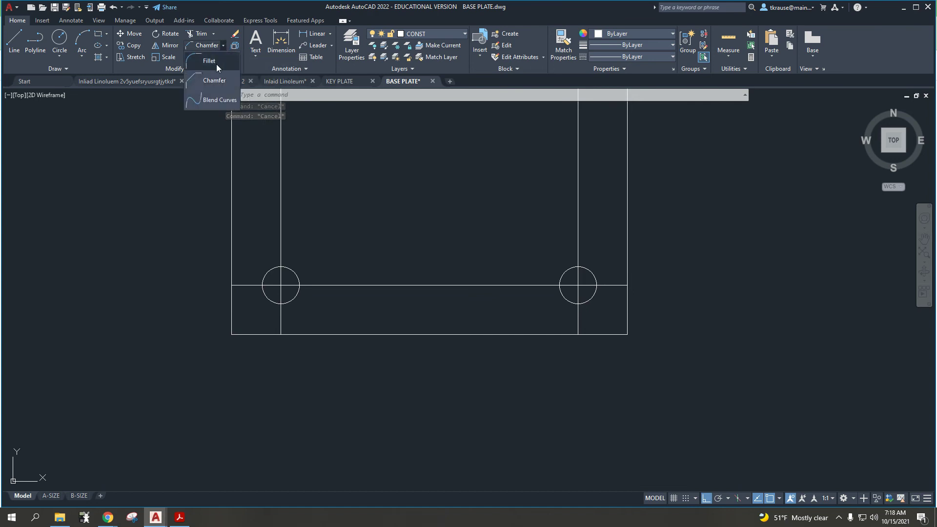
pyautogui.click(206, 60)
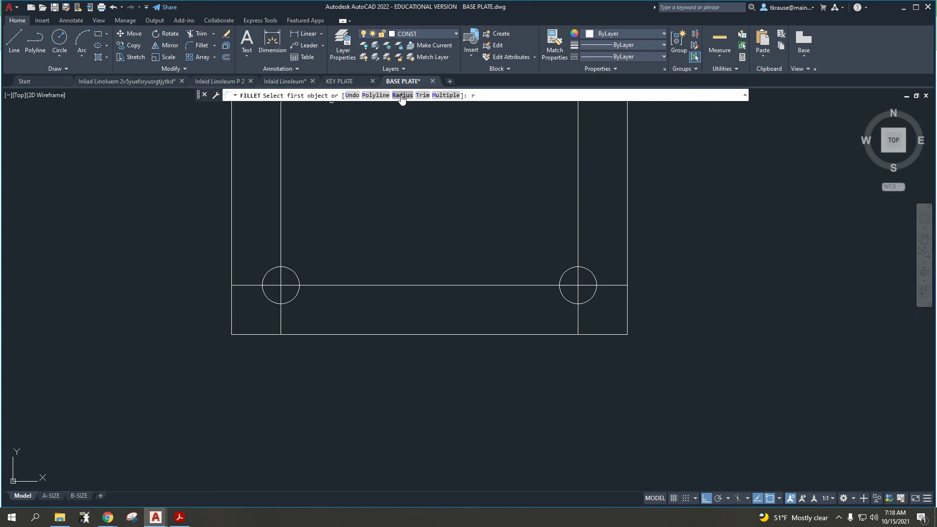
pyautogui.click(402, 96)
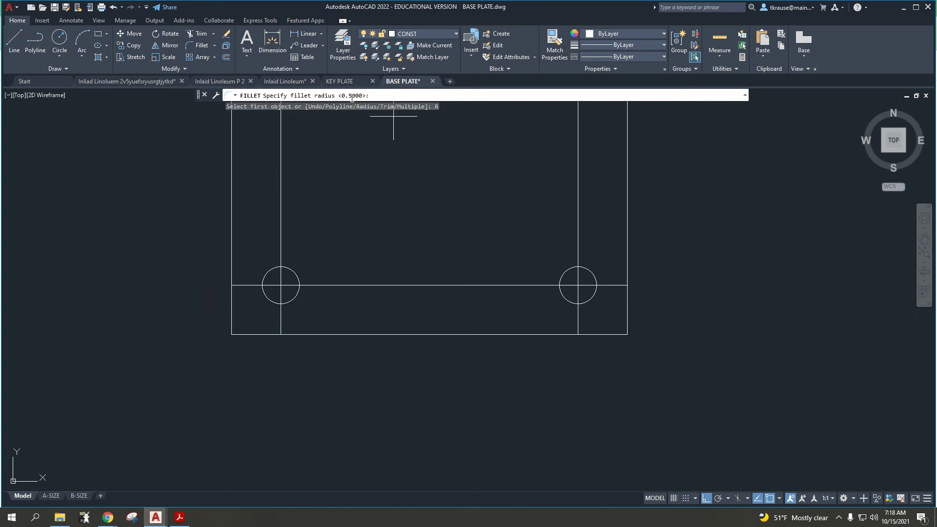
pyautogui.moveTo(172, 304); pyautogui.dragTo(531, 190, button='middle')
pyautogui.moveTo(202, 283); pyautogui.dragTo(394, 254, button='middle')
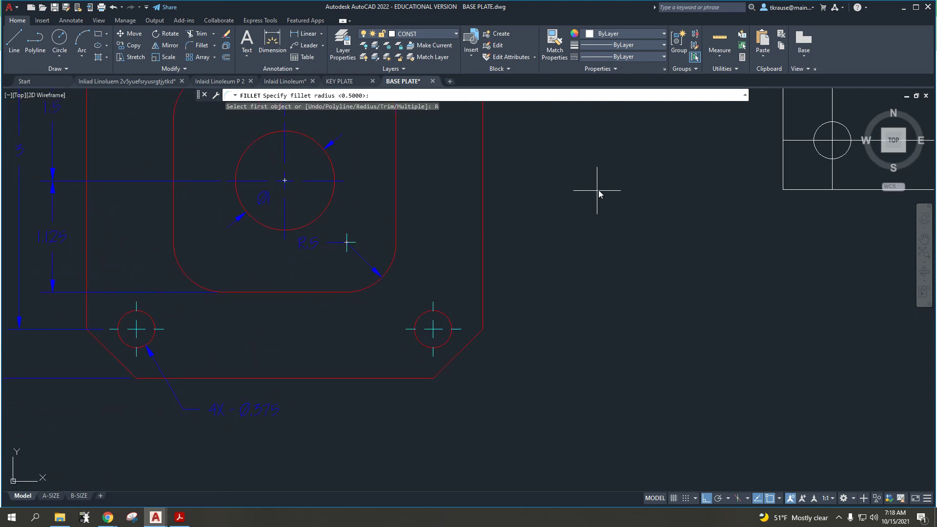
pyautogui.moveTo(602, 189)
pyautogui.mouseDown(button='middle')
pyautogui.moveTo(236, 307)
pyautogui.moveTo(226, 319)
pyautogui.mouseUp(button='middle')
pyautogui.moveTo(457, 222); pyautogui.dragTo(398, 249, button='middle')
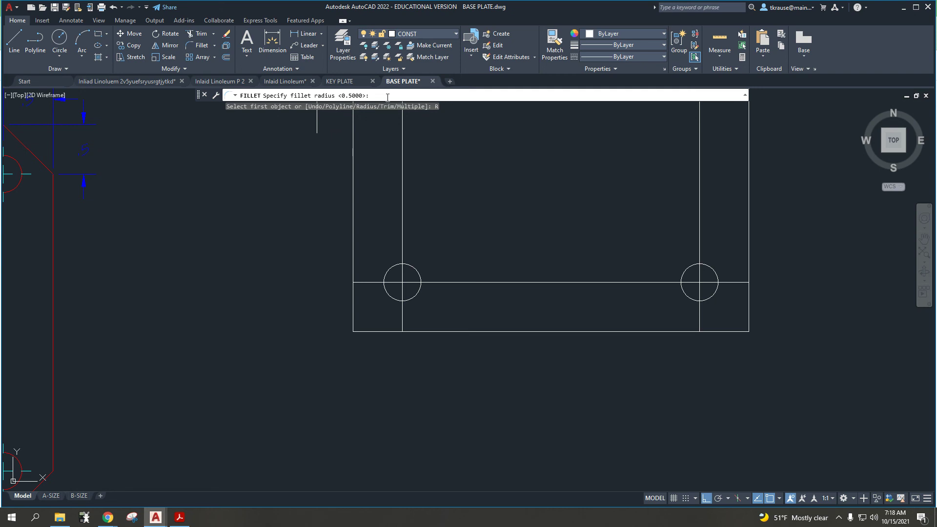
pyautogui.press('Return')
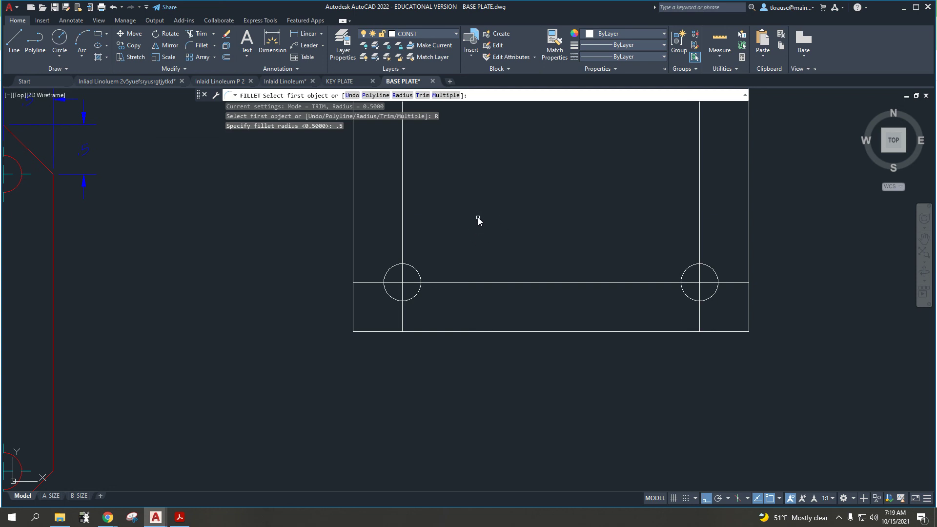
pyautogui.click(354, 268)
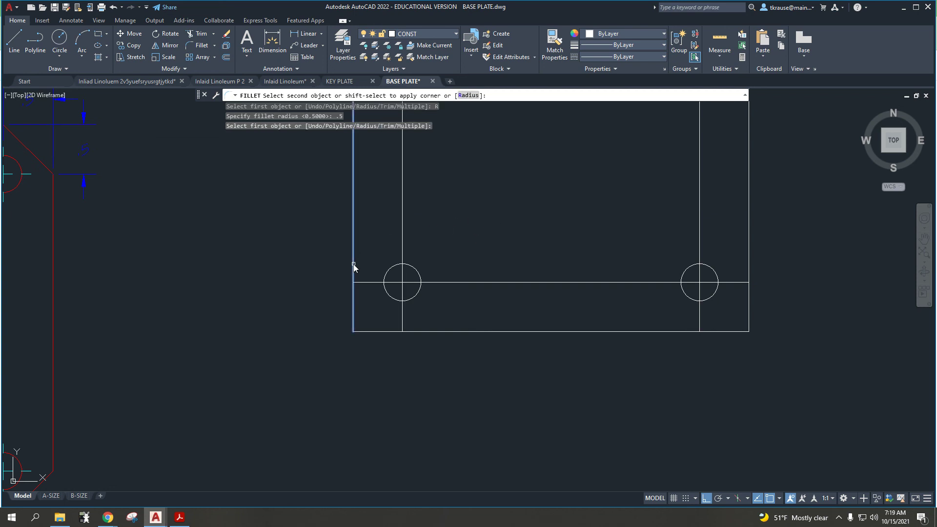
pyautogui.click(424, 333)
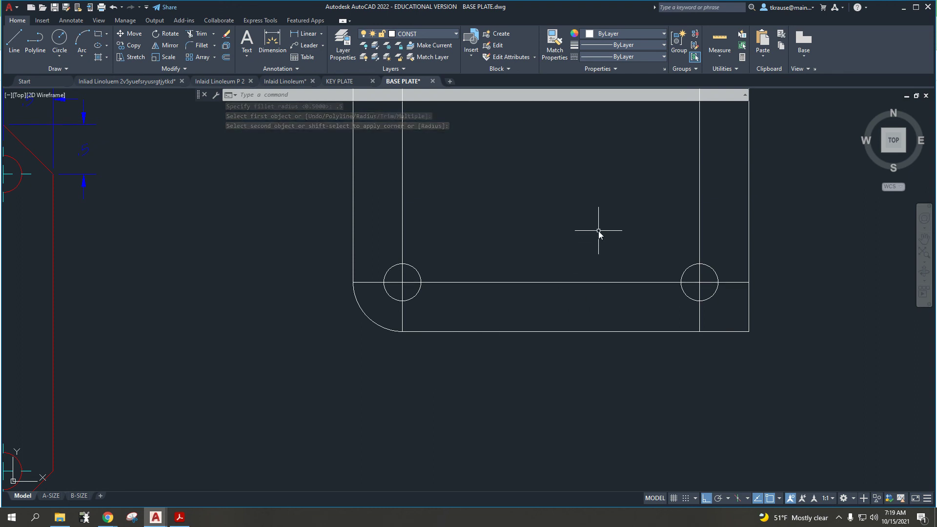
# Fillet the lower-right corner of the new square with the same radius
pyautogui.press('Return')
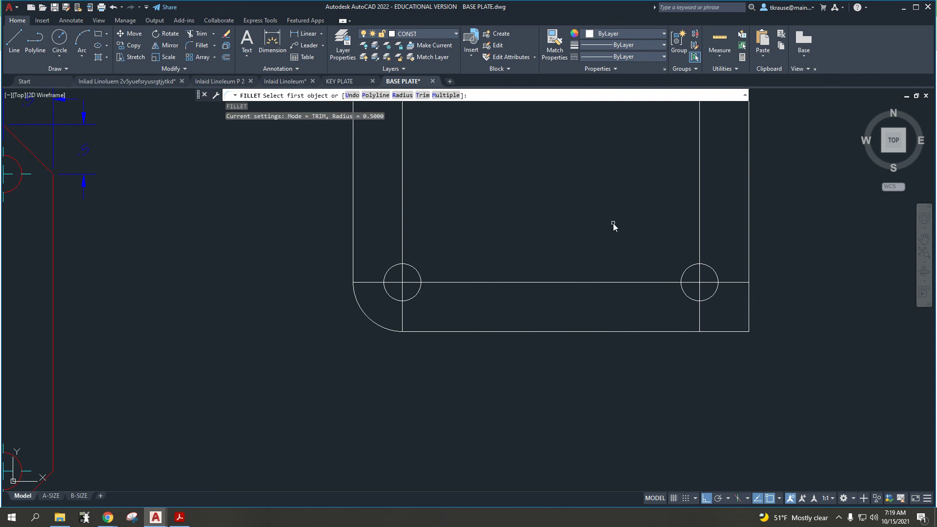
pyautogui.click(668, 332)
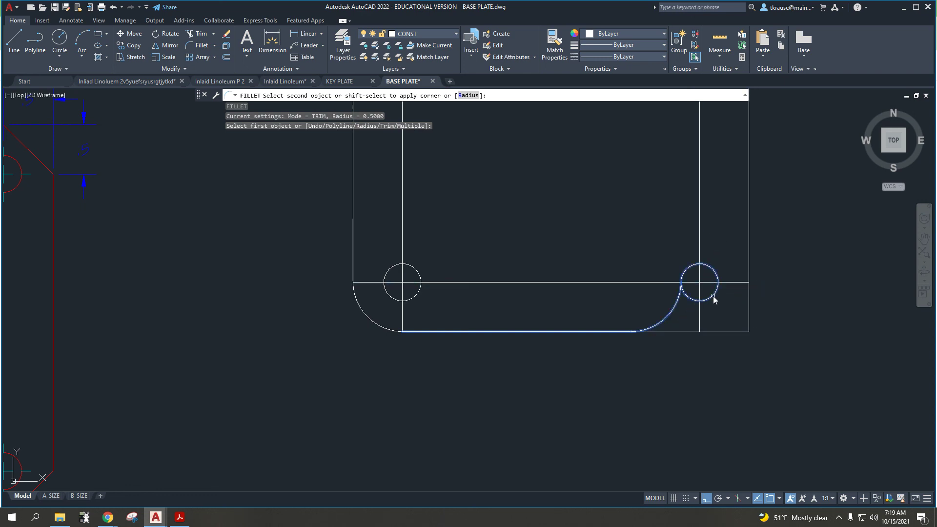
pyautogui.click(750, 250)
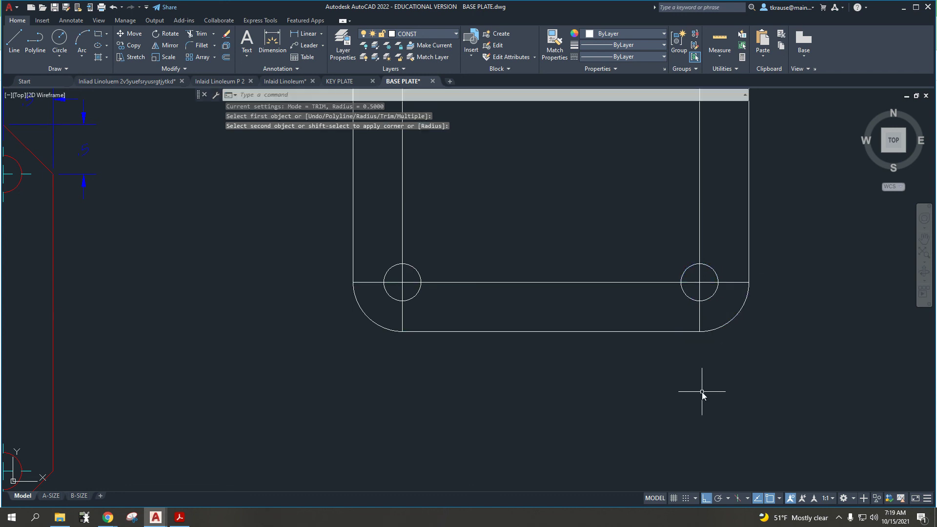
pyautogui.press('Escape')
pyautogui.press('Escape')
pyautogui.scroll(-2, 496, 351)
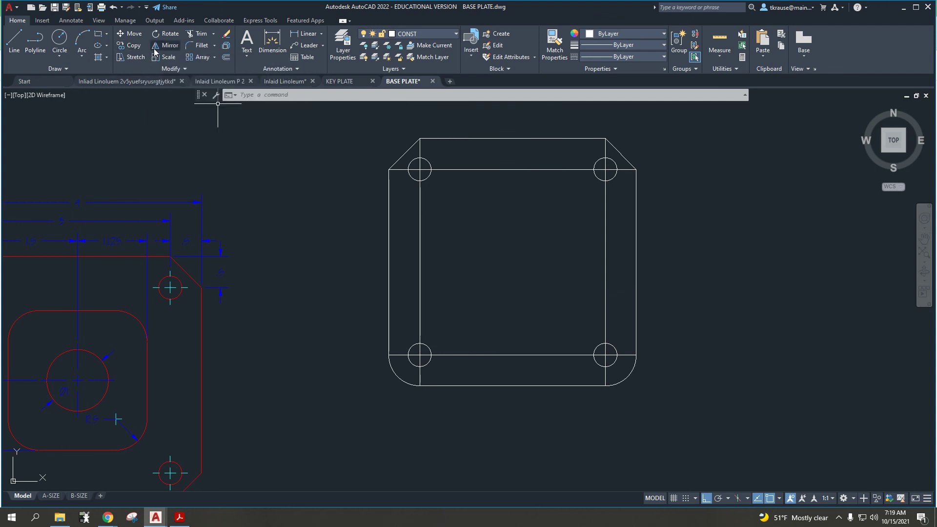
pyautogui.click(215, 46)
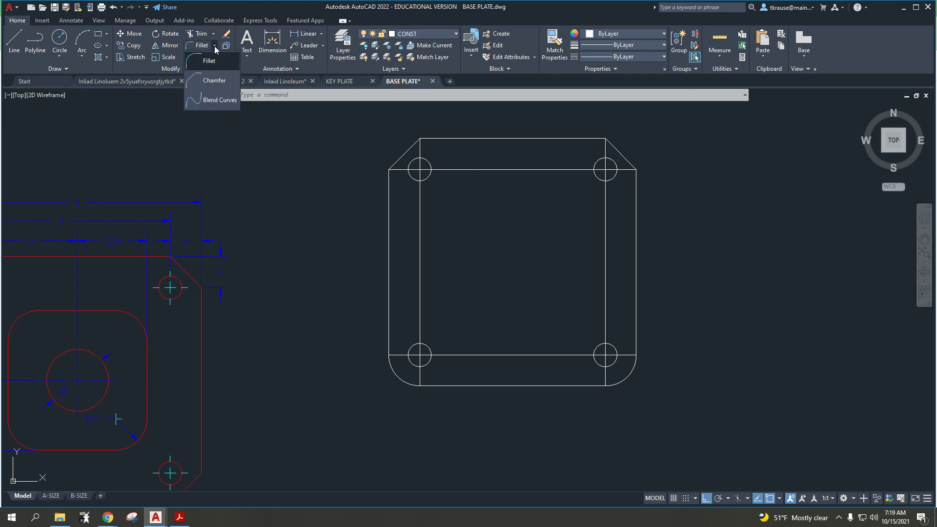
pyautogui.click(213, 46)
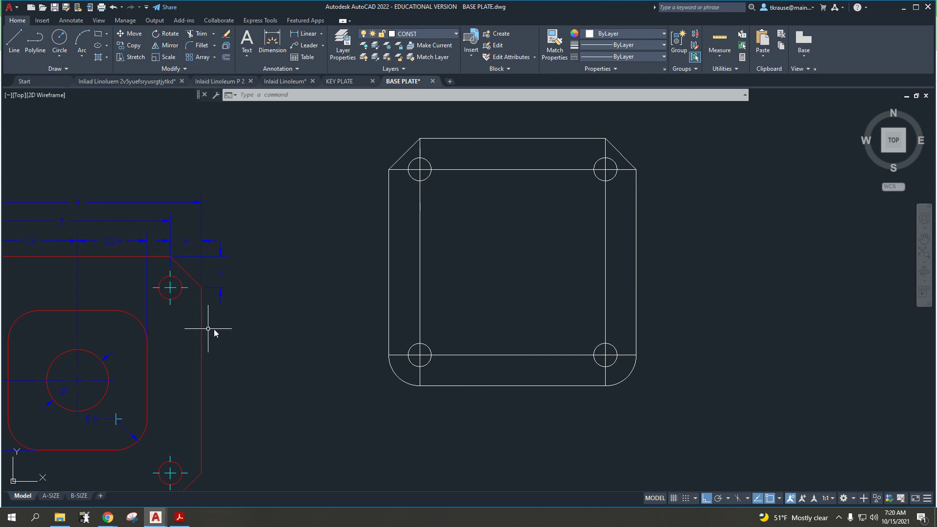
# Open the A-SIZE layout and examine the title block, its scale entry and the dimensioned base plate
pyautogui.click(51, 496)
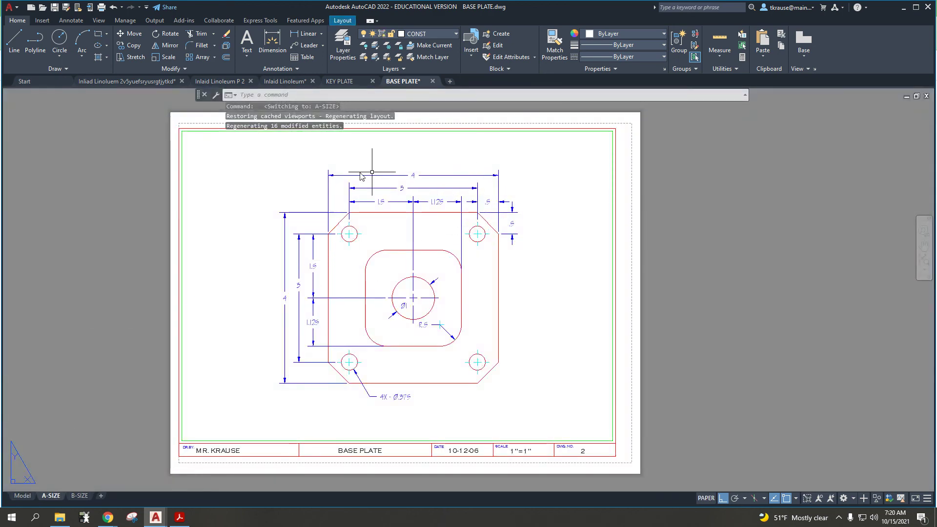
pyautogui.scroll(2, 609, 438)
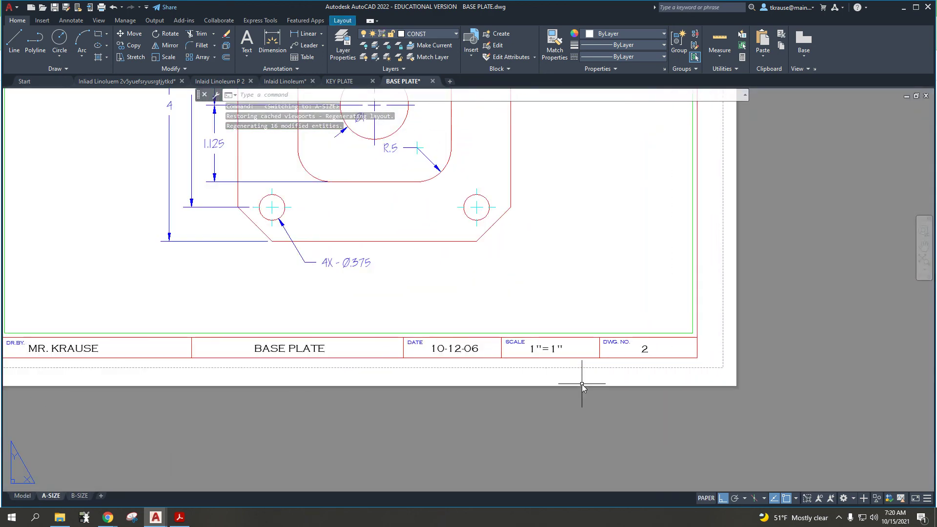
pyautogui.moveTo(588, 367)
pyautogui.mouseDown()
pyautogui.moveTo(524, 337)
pyautogui.moveTo(554, 377)
pyautogui.mouseUp()
pyautogui.press('Escape')
pyautogui.press('Escape')
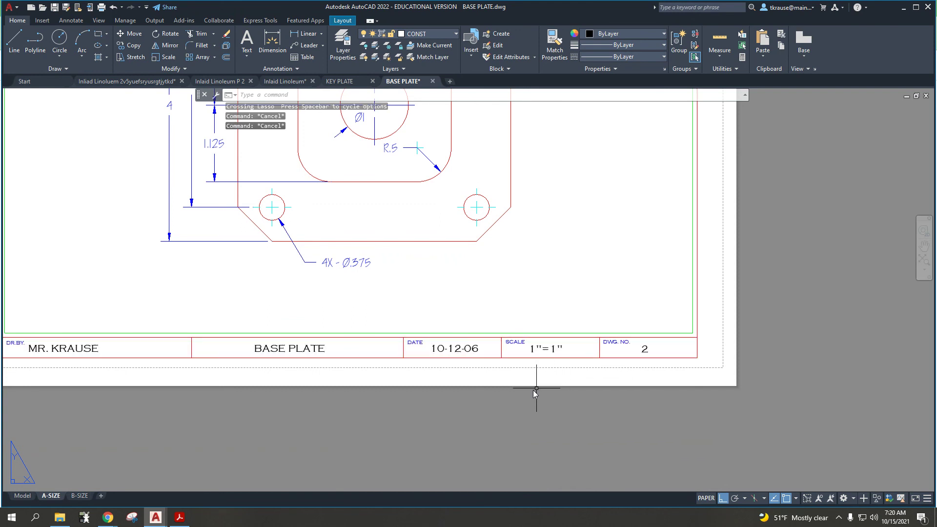
pyautogui.scroll(-1, 530, 393)
pyautogui.moveTo(448, 379); pyautogui.dragTo(429, 446, button='middle')
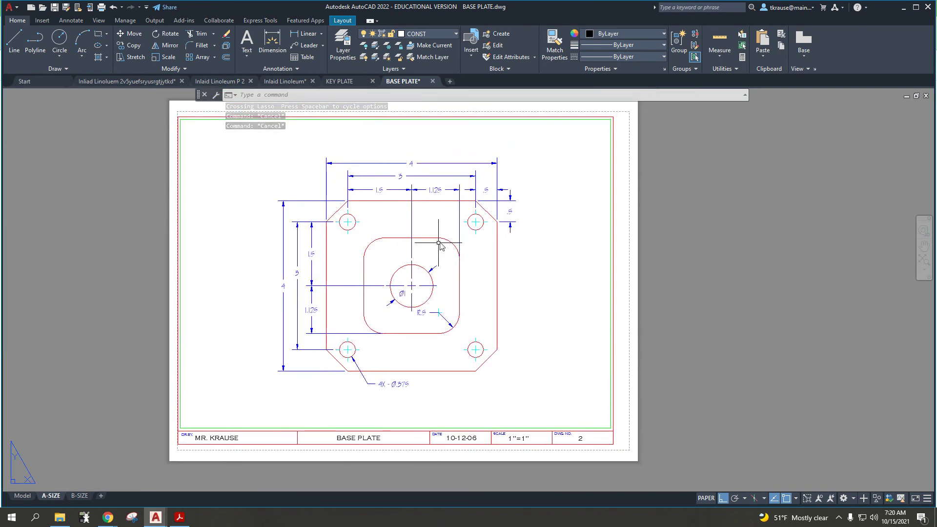